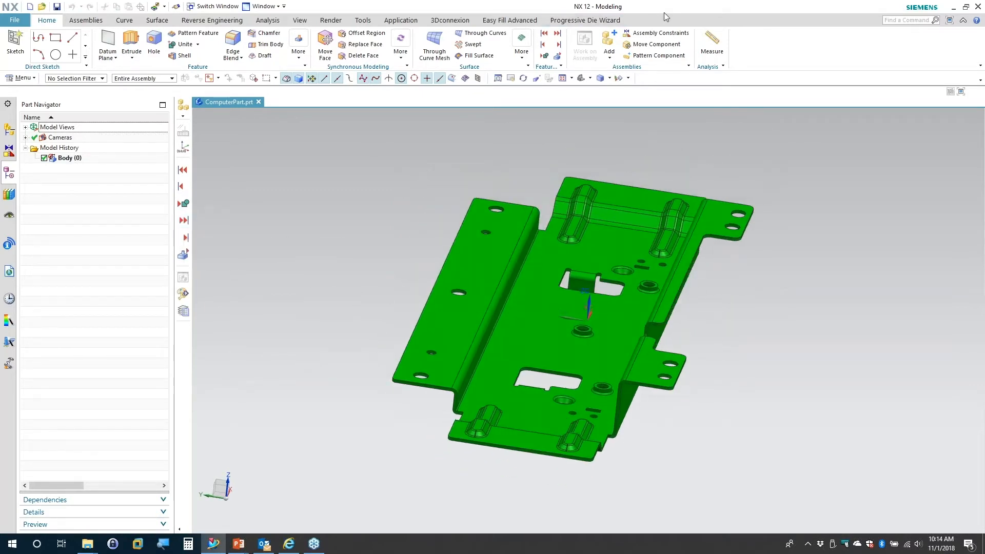
Convert the bracket to sheet metal with Direct Unfolding, using its large central plate face as the base face, and review the bend list
click(592, 20)
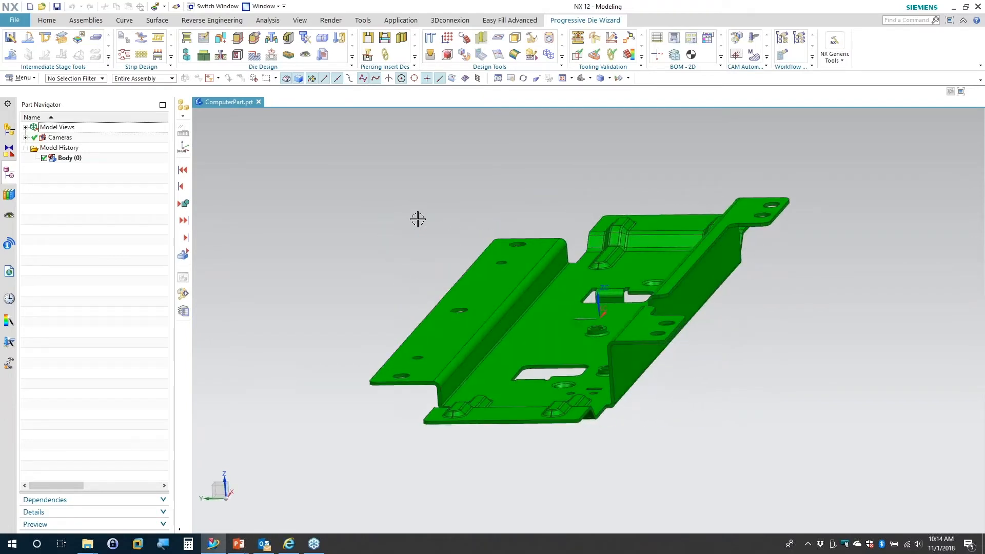
click(29, 41)
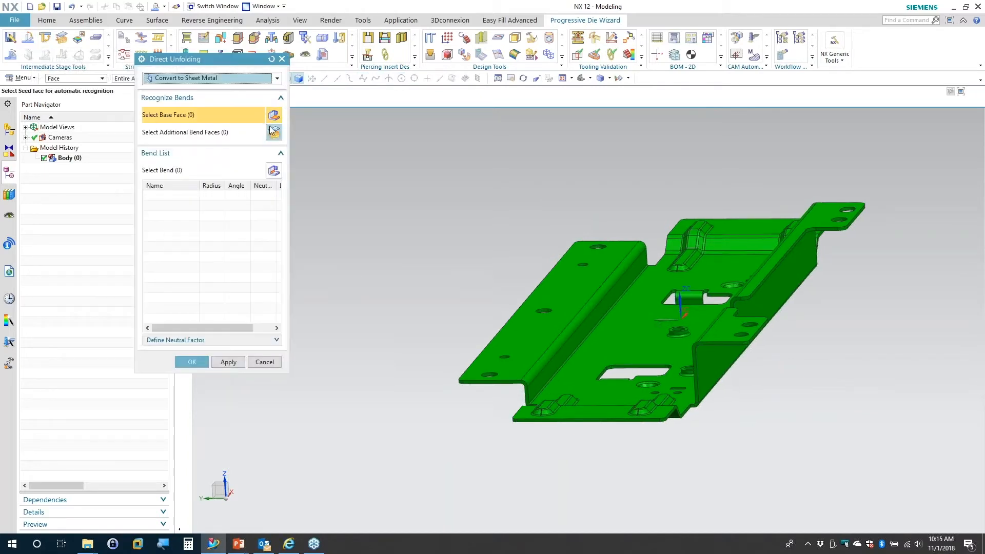
drag(245, 76, 295, 118)
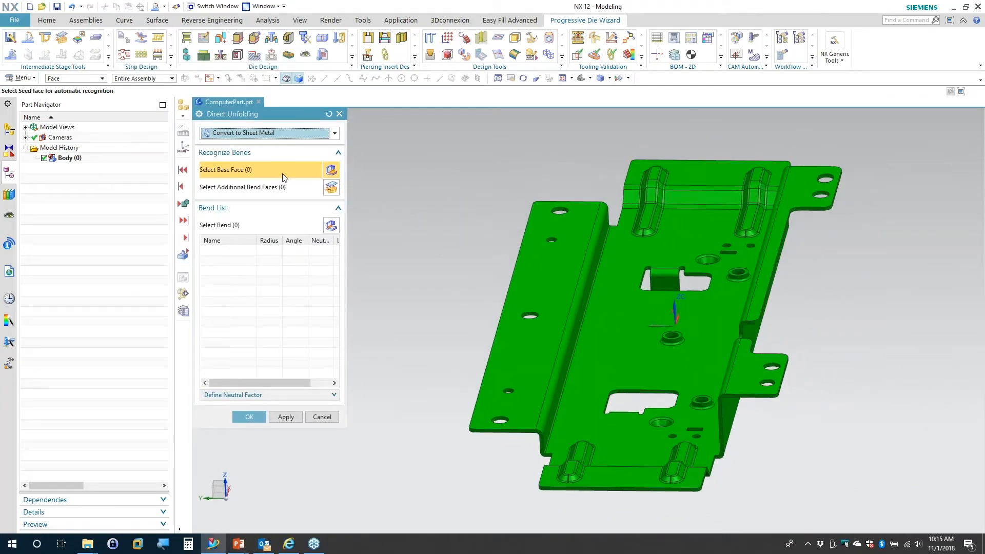
click(614, 345)
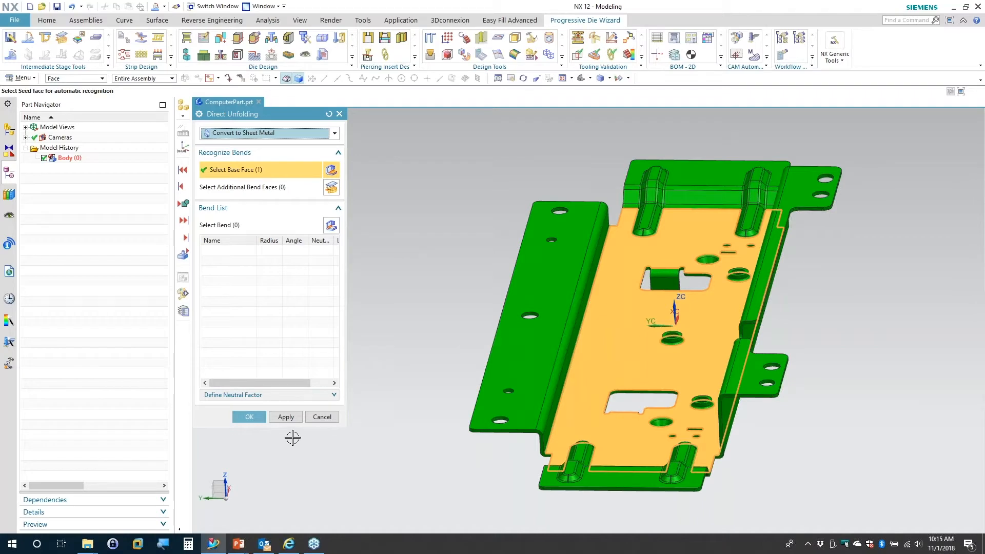
click(287, 417)
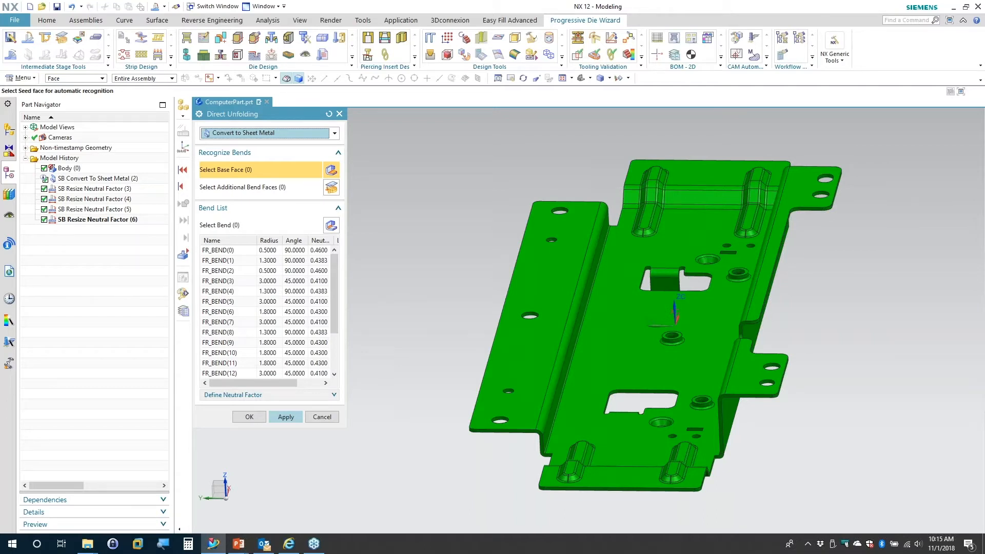
drag(328, 280, 320, 349)
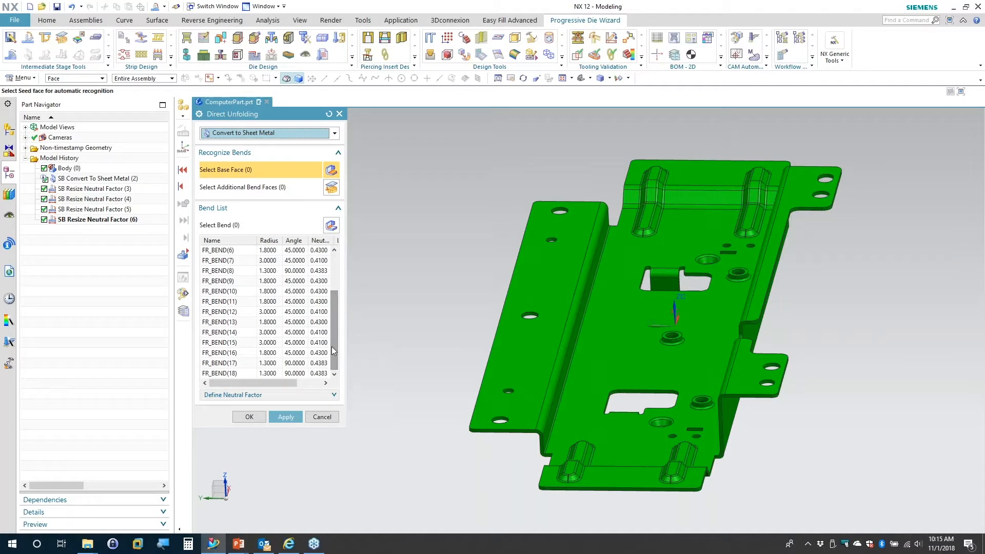
click(249, 417)
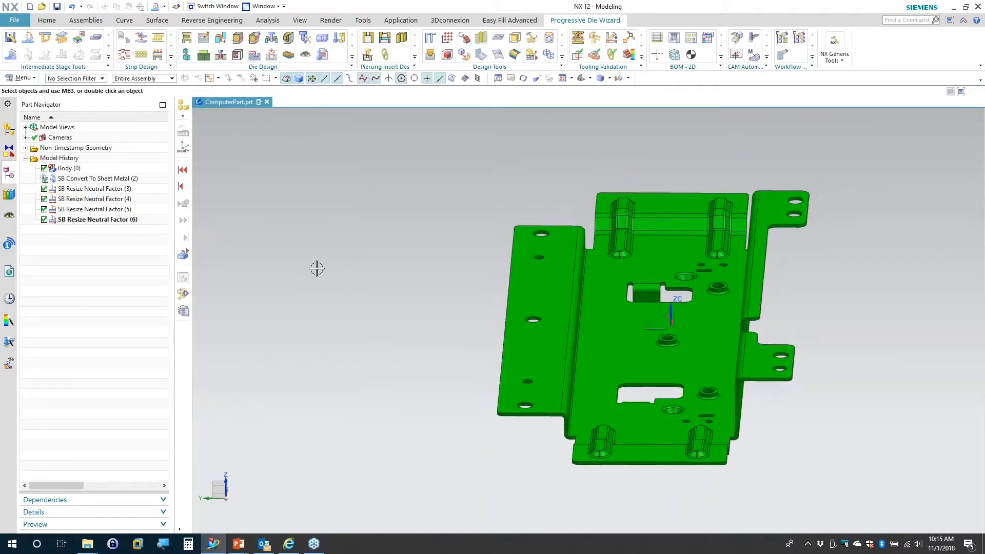
Define 8 intermediate stages from part to blank, starting at station 2, with a pitch of 160 along Y
click(10, 38)
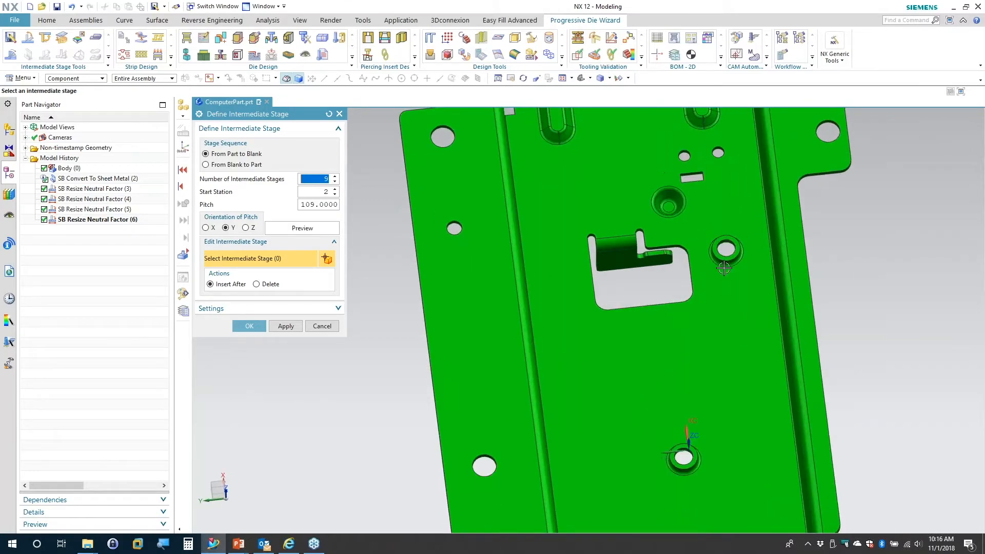
scroll(702, 258, up, 3)
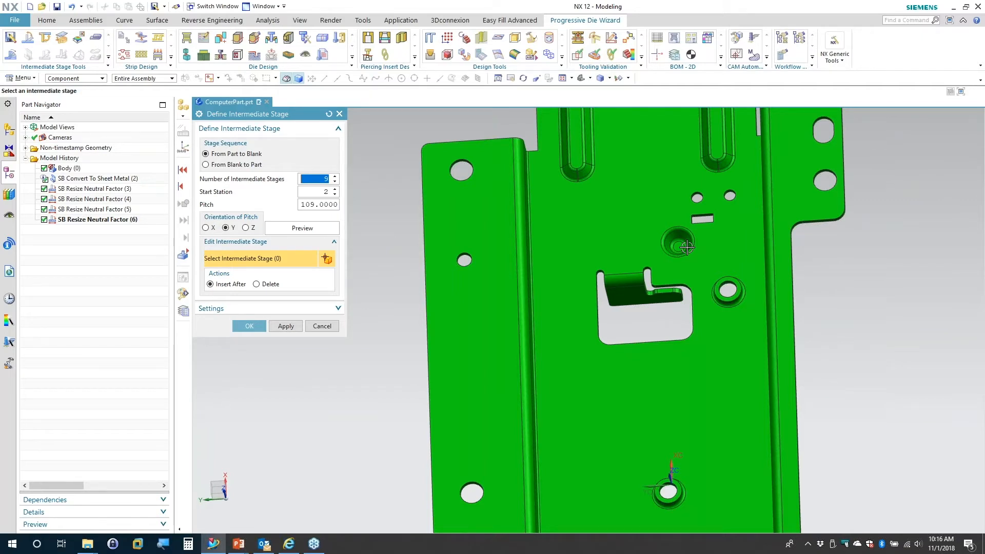
text(8)
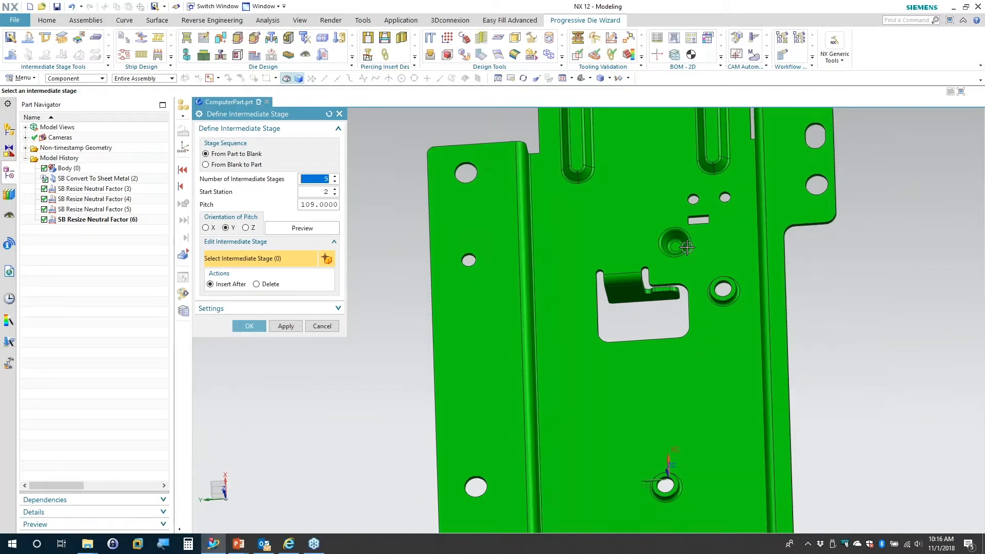
click(327, 204)
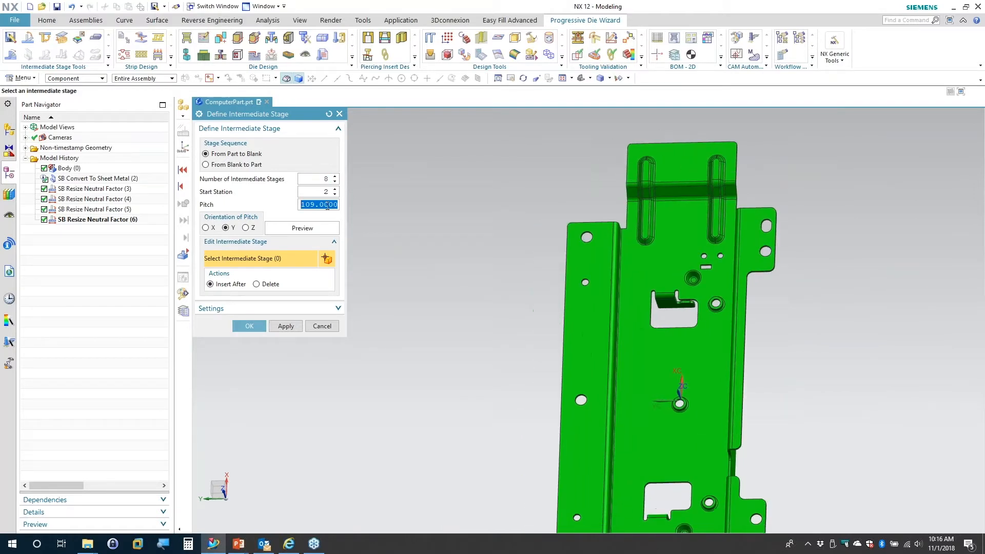
text(16)
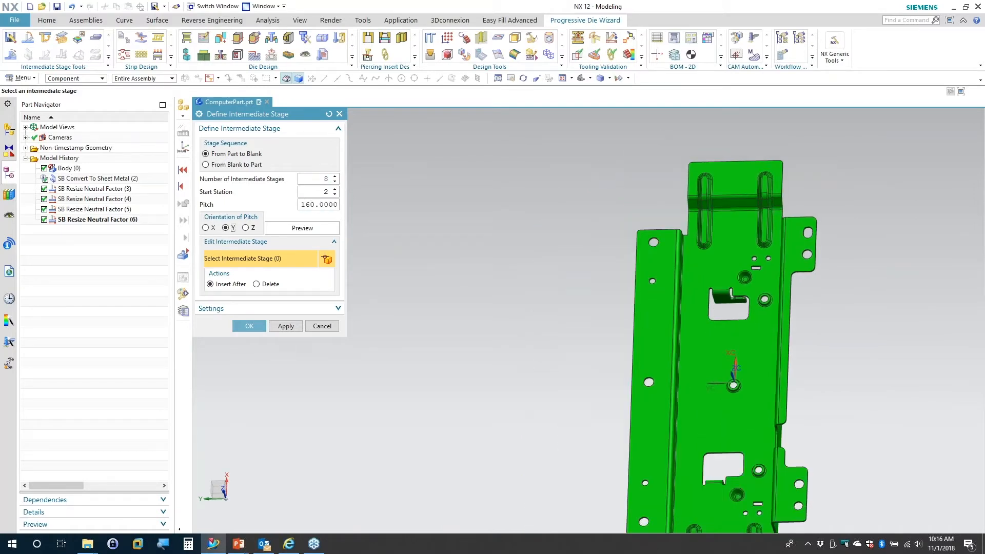
click(251, 326)
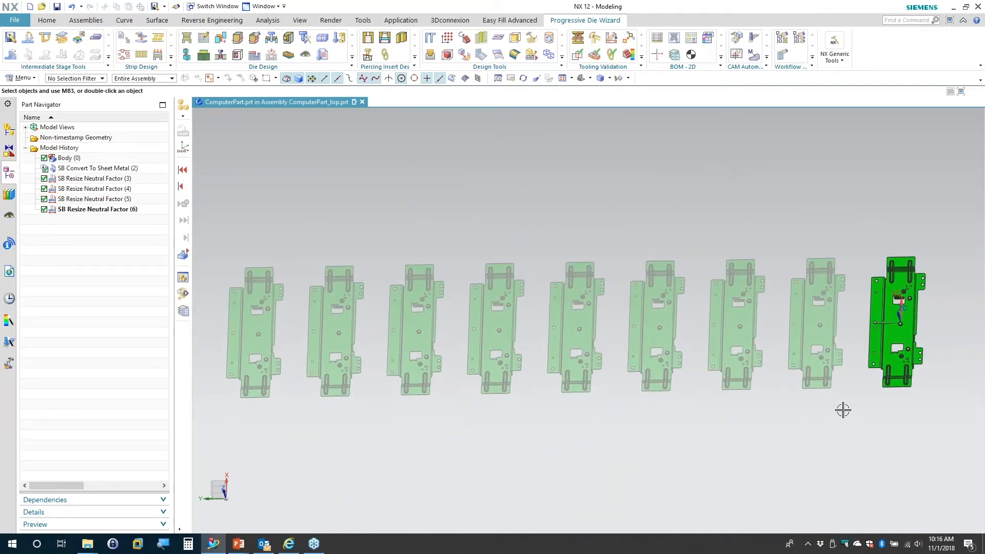
Highlight stages Final, Final-1, Final-2 and Final-7 in the assembly structure to check where each sits in the stage row
click(9, 130)
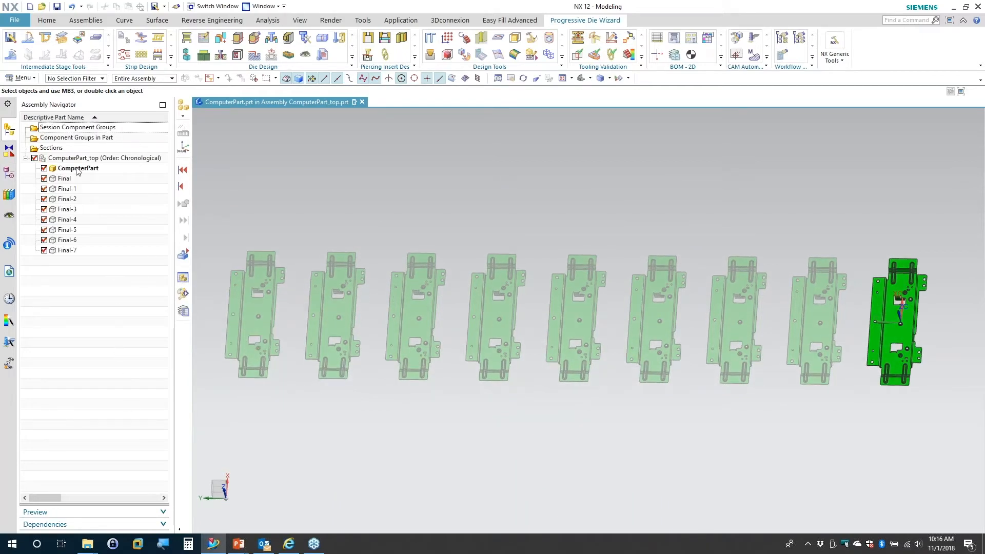
click(65, 179)
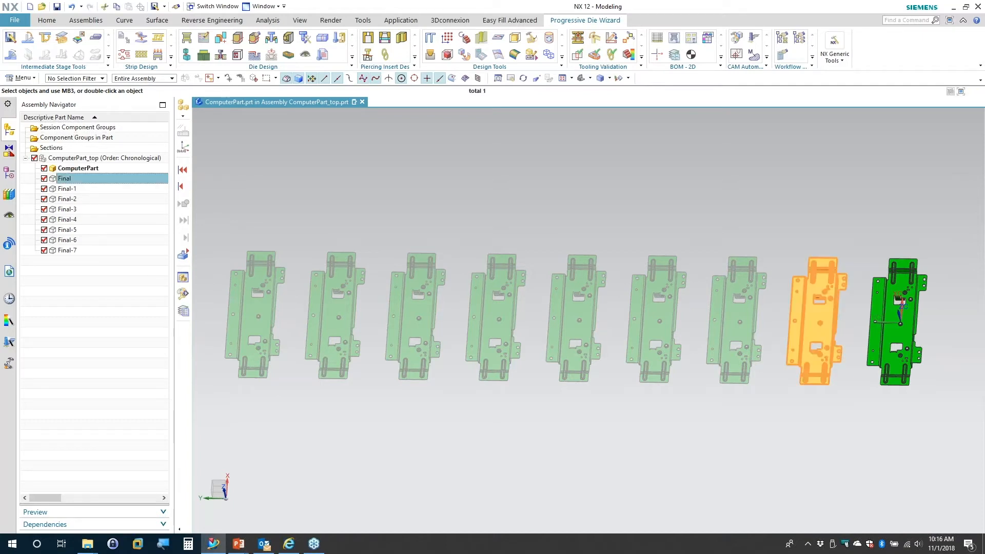
click(68, 189)
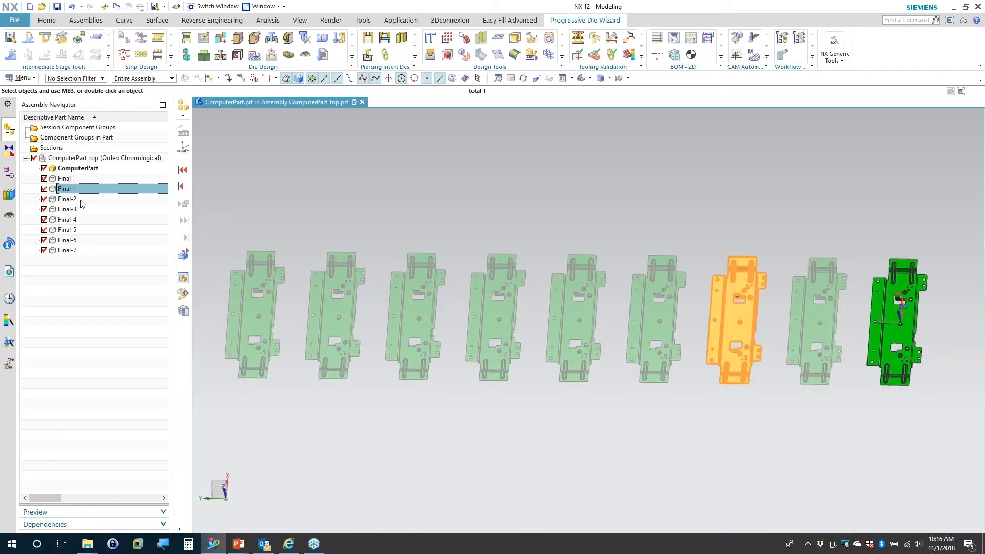
click(67, 199)
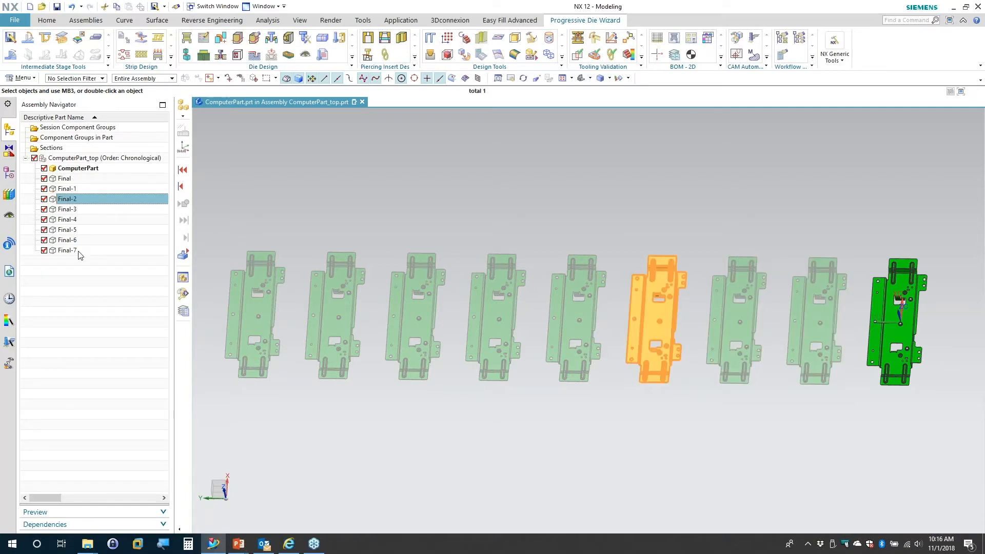
key(End)
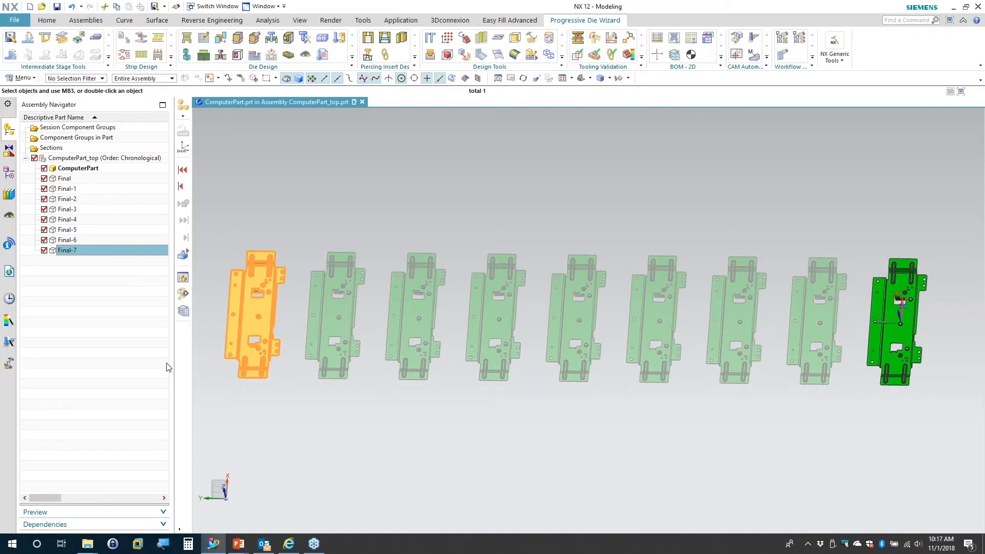
Make Final-1 the work part and unbend the bend joining its long five-hole flange section to the central plate
click(68, 189)
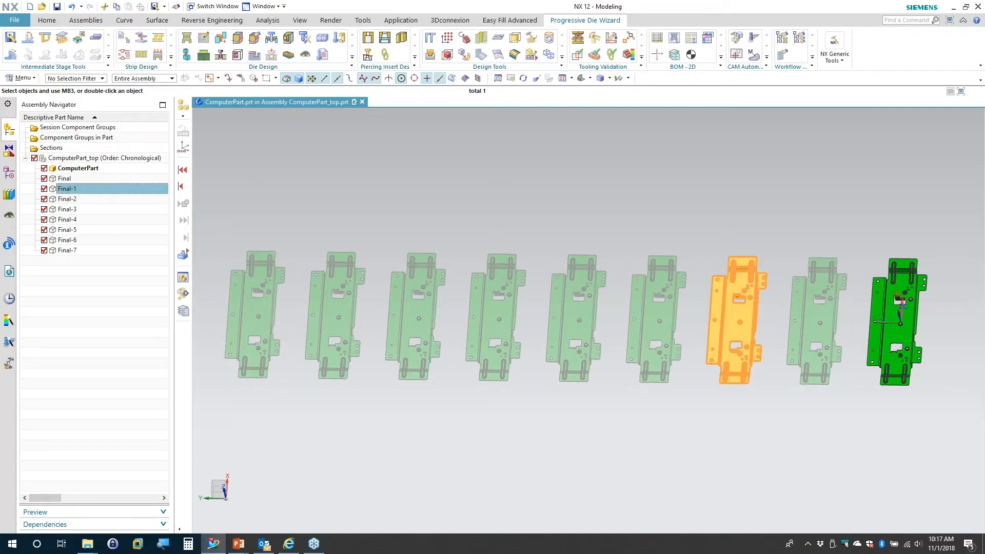
double_click(58, 189)
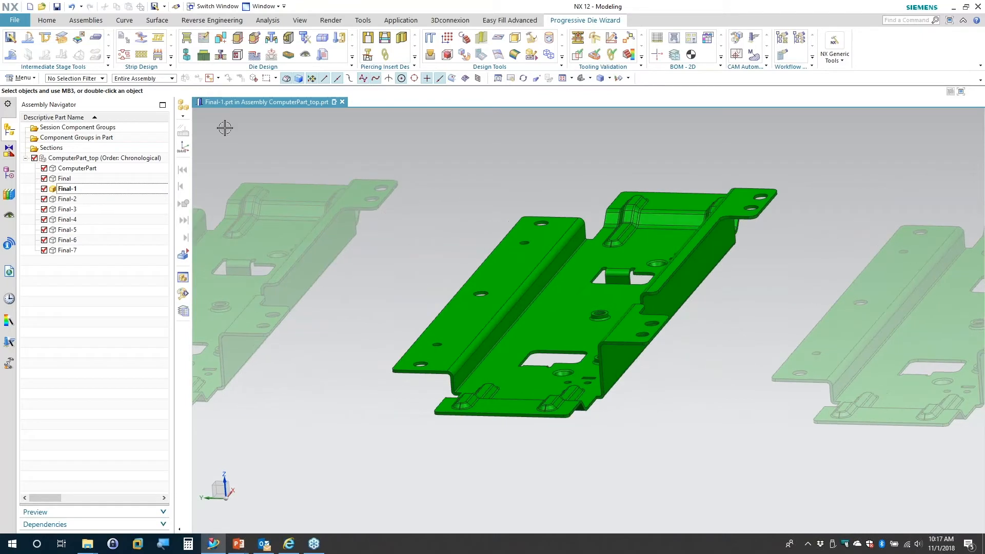
click(51, 38)
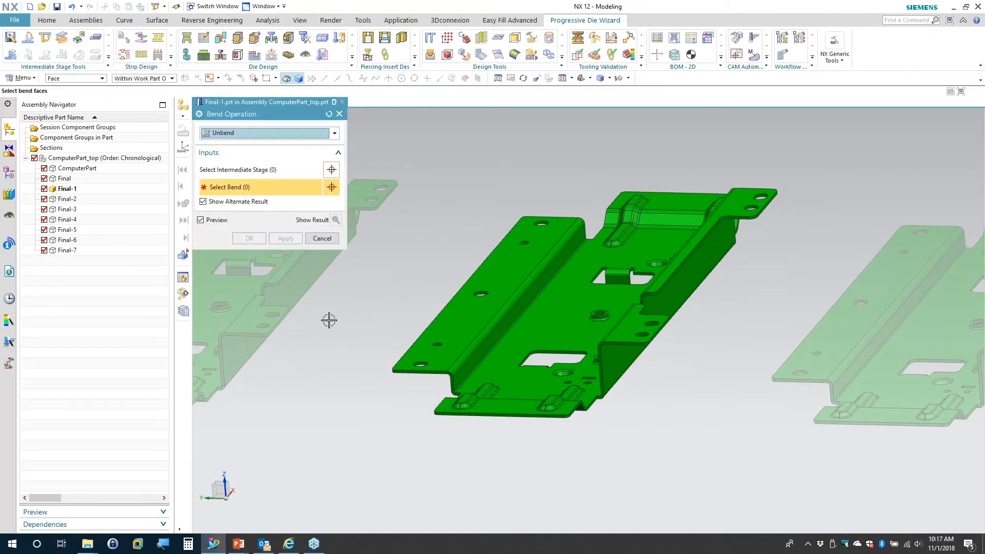
click(500, 375)
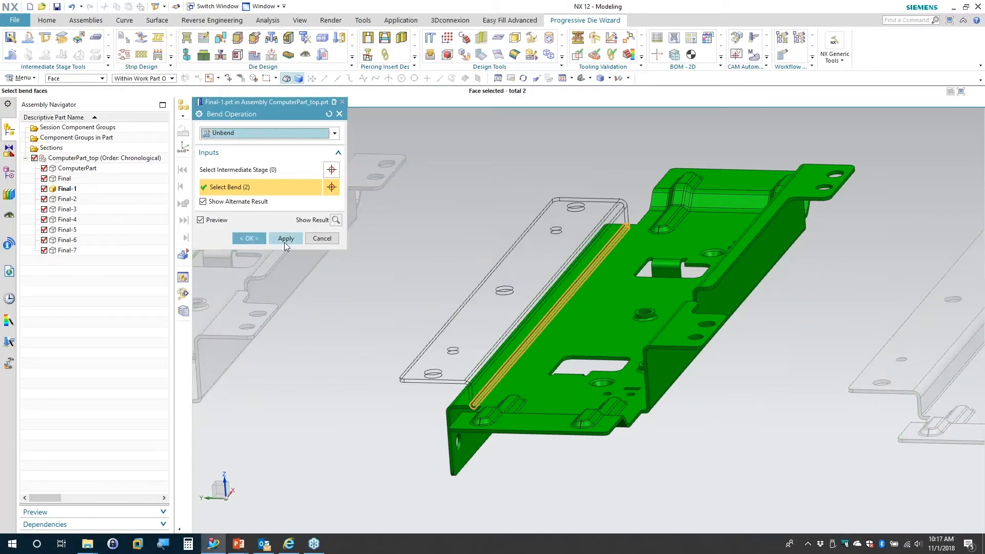
click(286, 239)
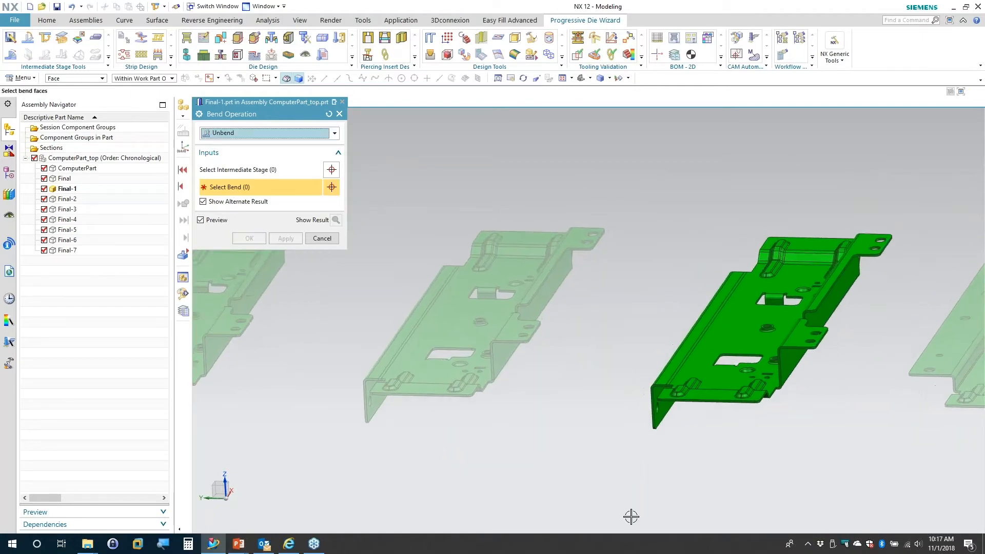
On Final-1, unbend the bend joining the side wall with the two-hole tabs to the central plate
shift+middle_drag(629, 365, 673, 363)
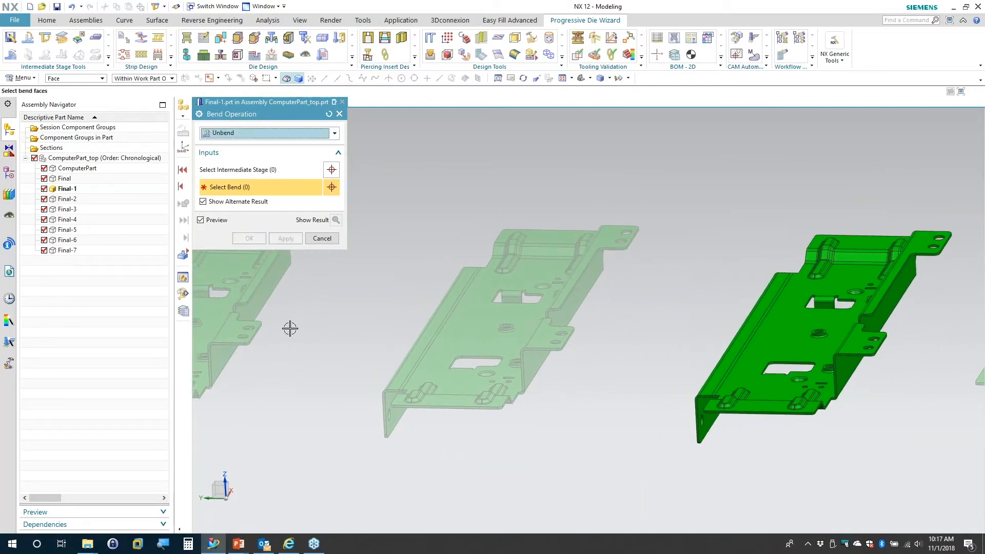
middle_drag(546, 391, 659, 457)
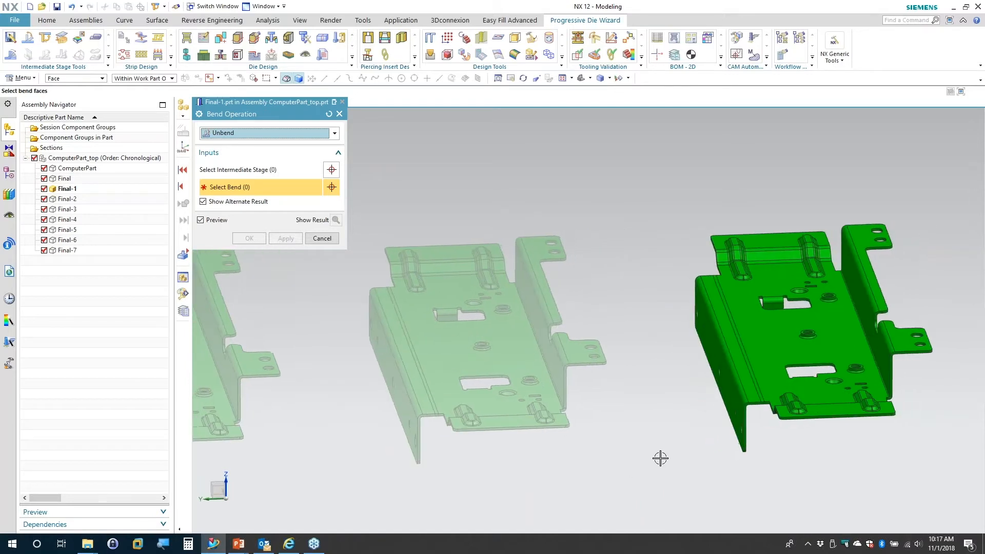
middle_drag(590, 359, 830, 377)
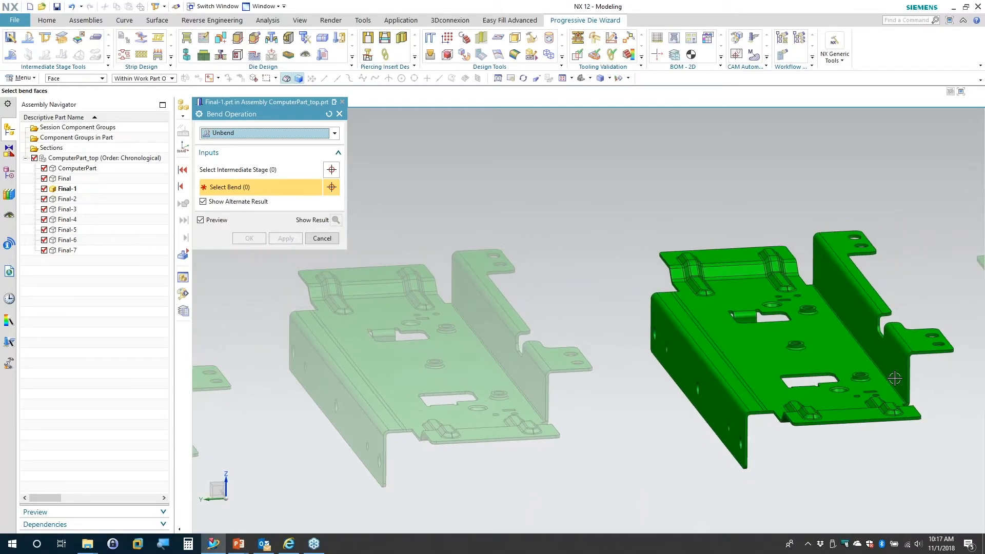
click(892, 382)
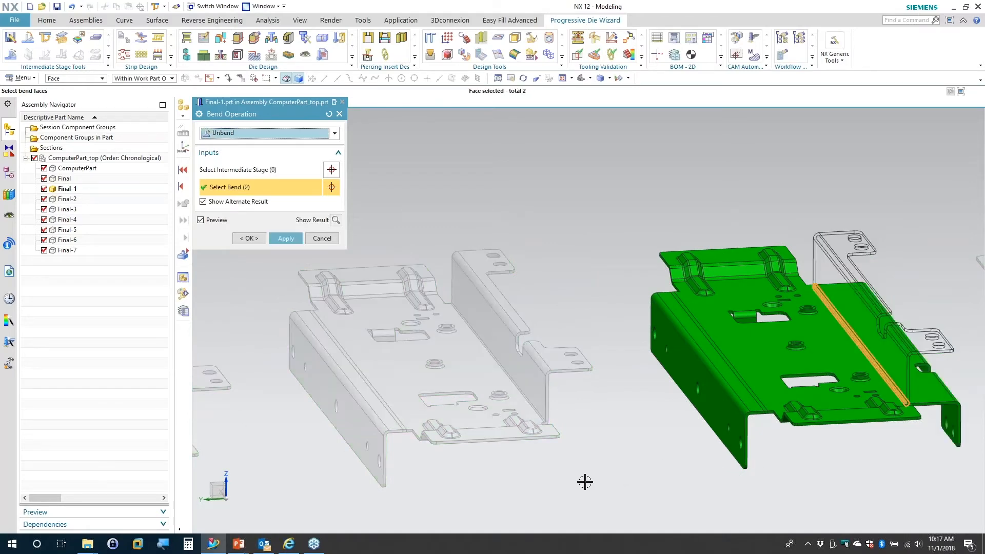
click(286, 238)
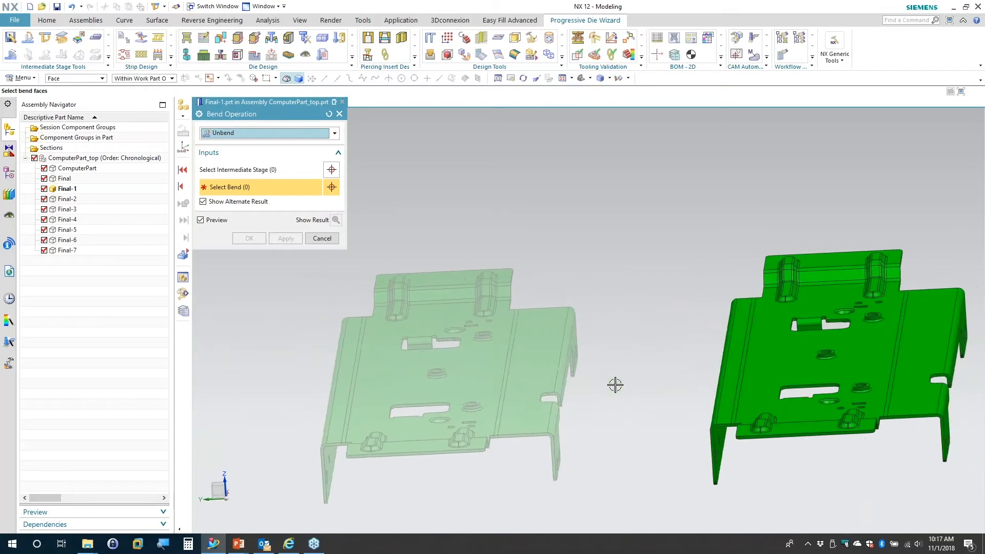
On stage Final-2, unbend the bends of both two-hole tabs and the remaining bend of the long five-hole flange
click(261, 167)
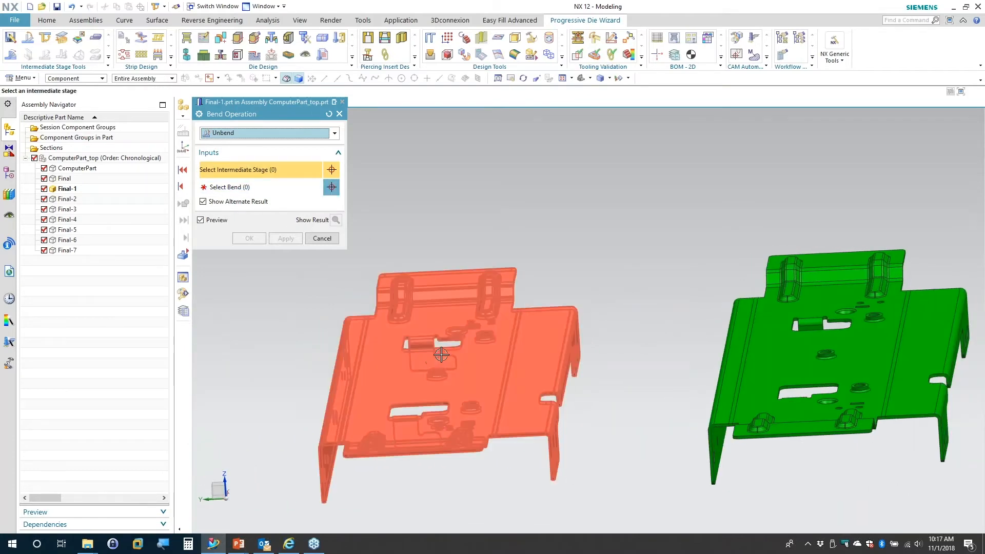
click(413, 368)
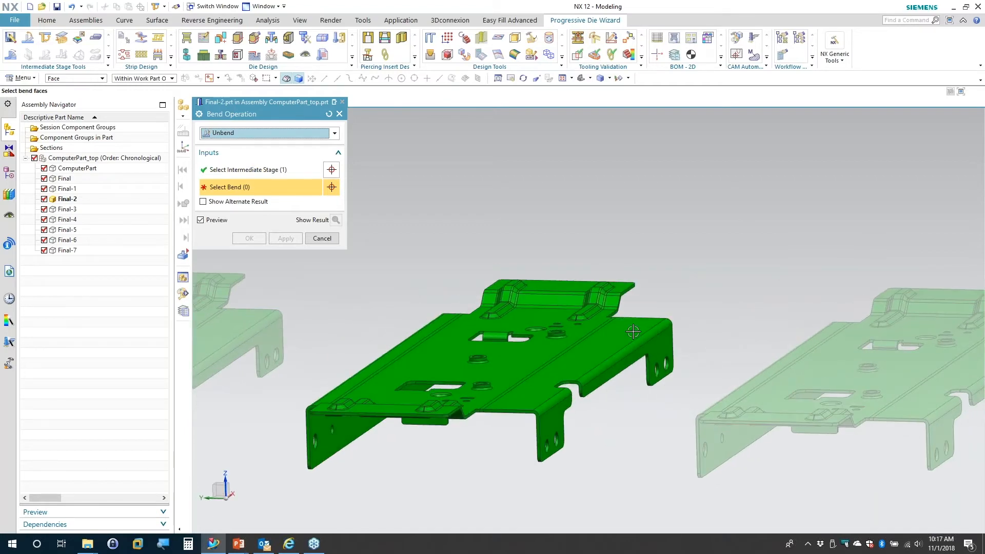
click(634, 345)
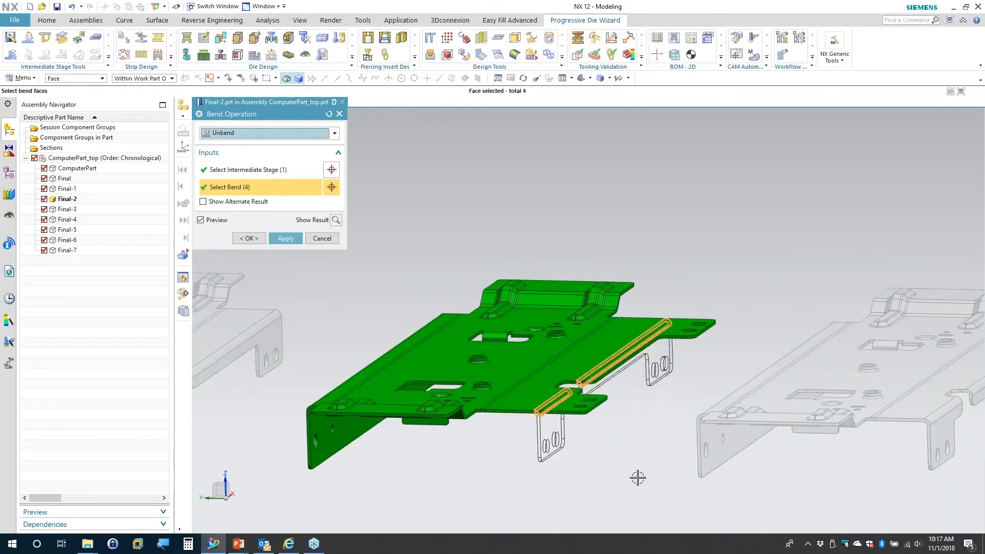
click(285, 238)
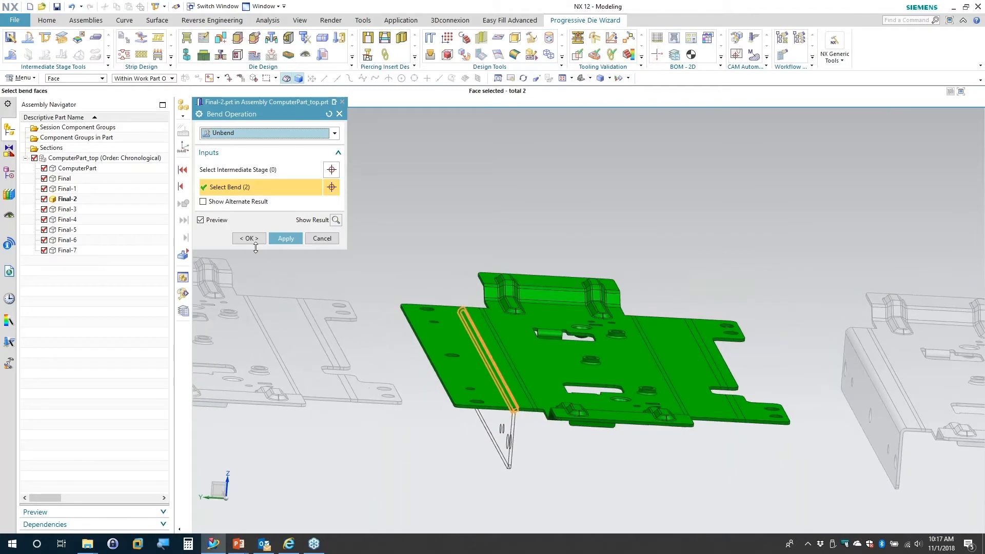
click(286, 239)
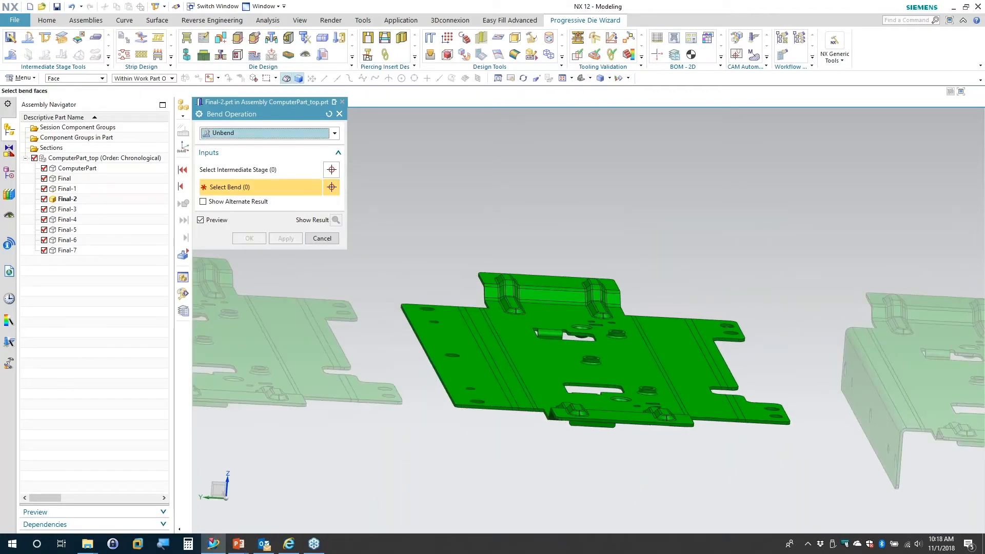
Make Final-3 the stage to edit and unbend the small tab in the central plate's first rectangular cutout
click(281, 170)
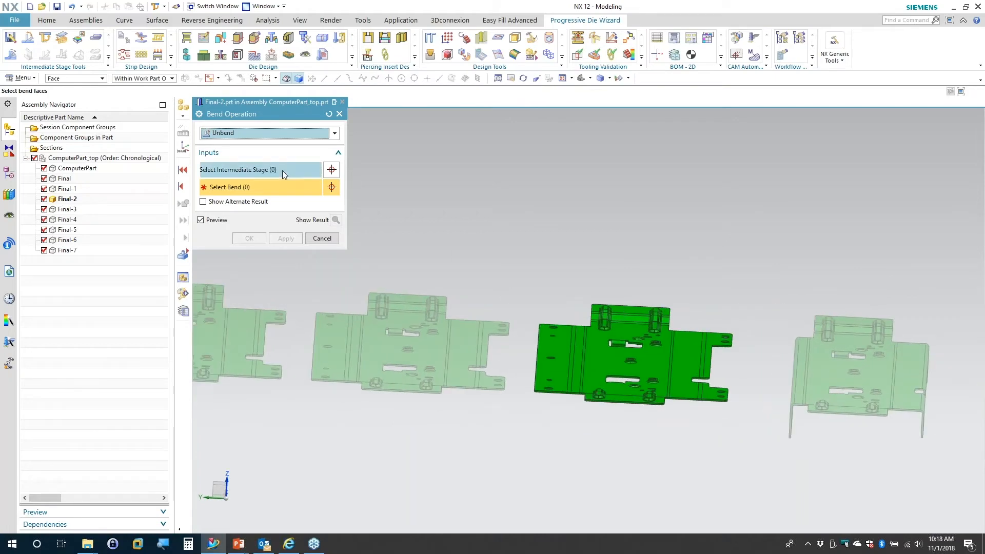
click(419, 374)
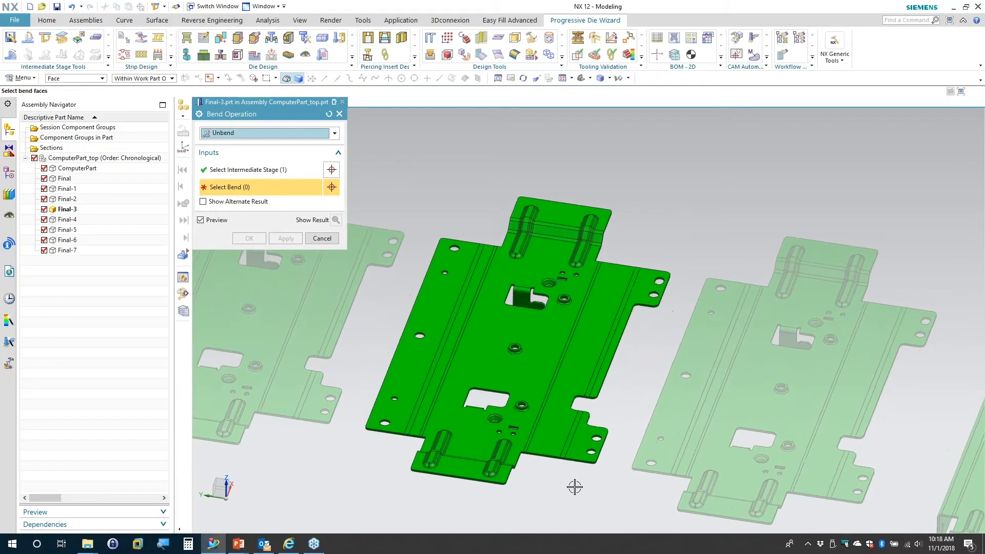
middle_drag(336, 263, 506, 349)
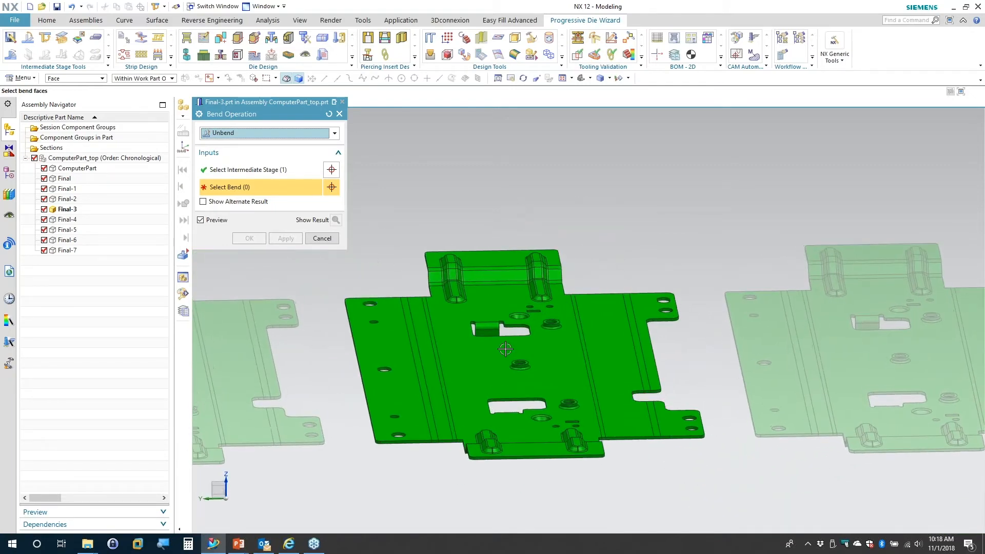
click(492, 323)
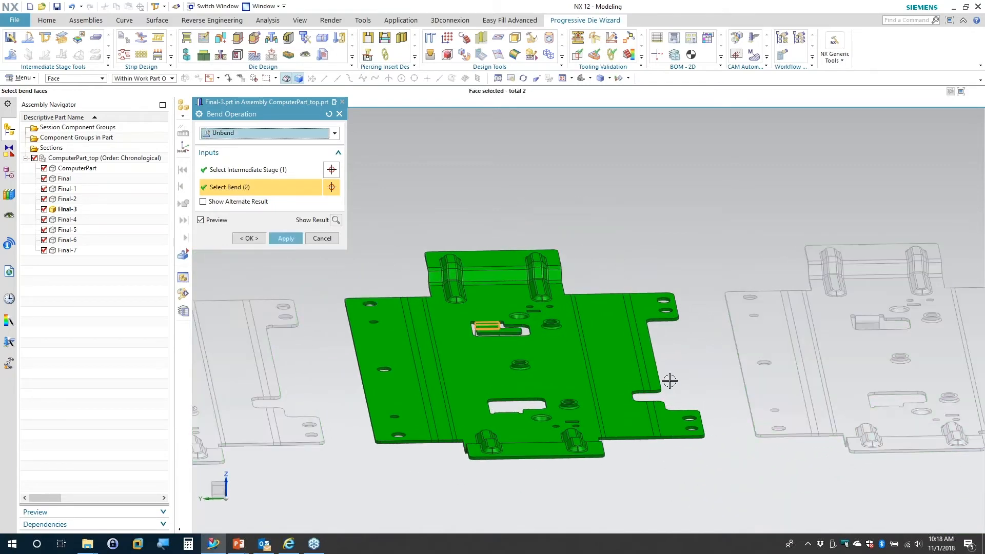
click(286, 239)
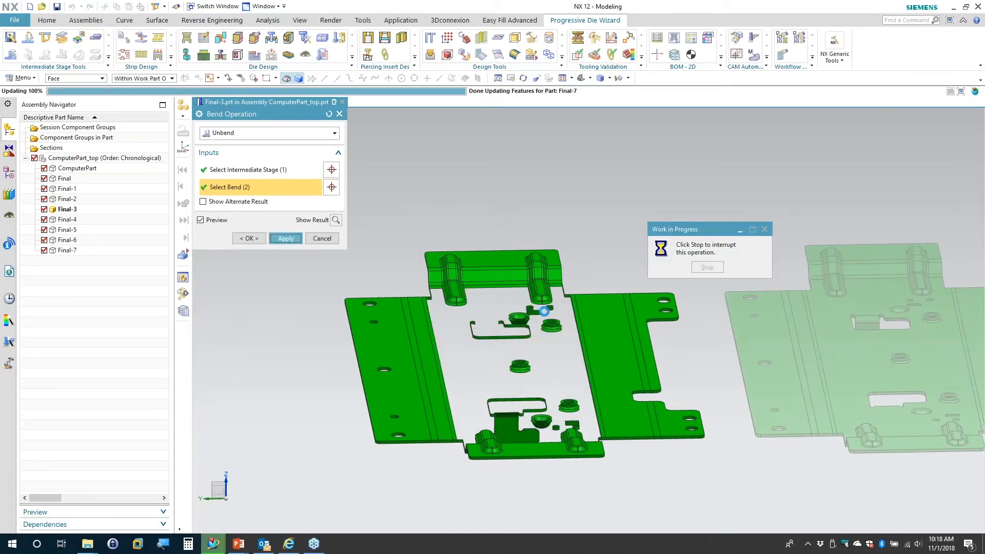
On Final-3, unbend the small tab in the plate's second cutout using the alternate result, and close the bend operation
middle_drag(541, 329, 539, 382)
click(506, 426)
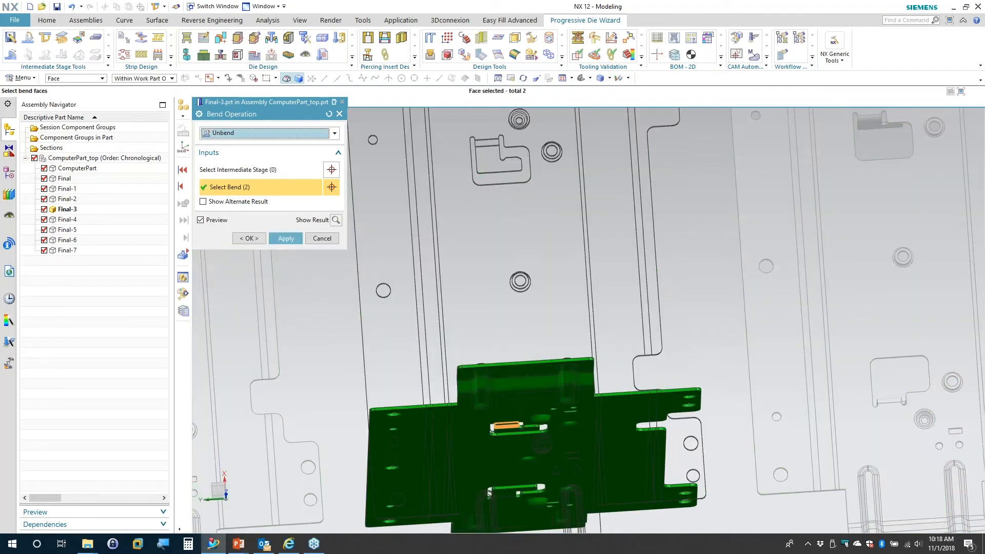
key(Home)
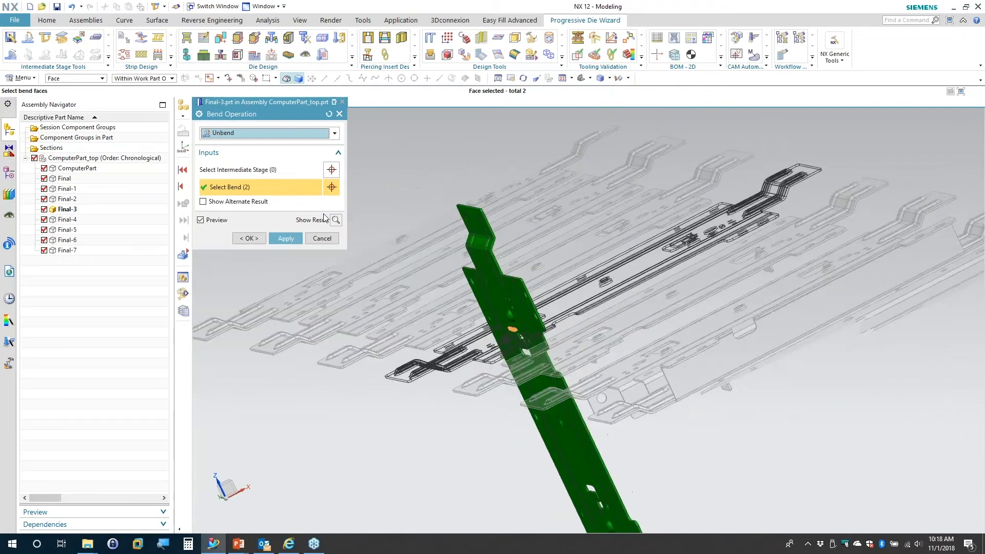
click(203, 201)
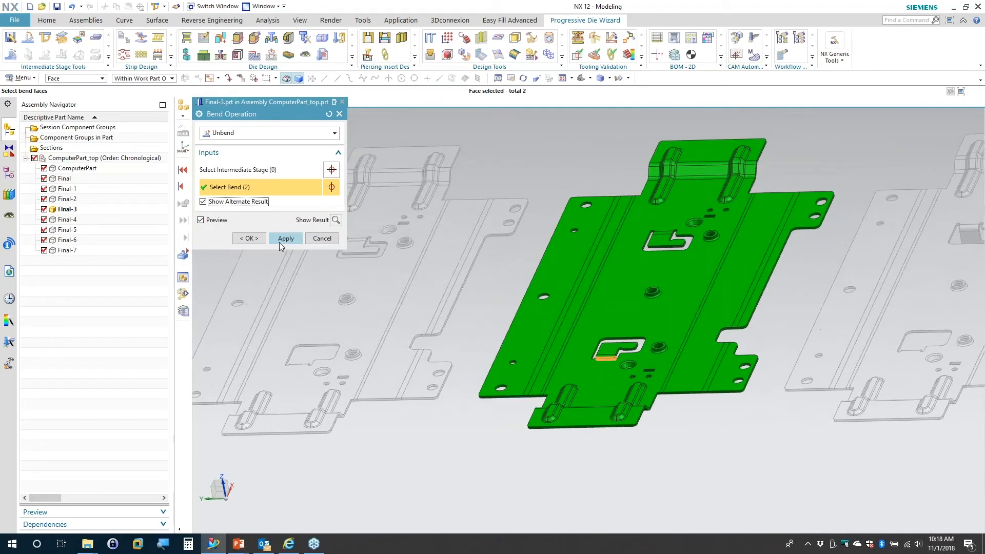
click(283, 240)
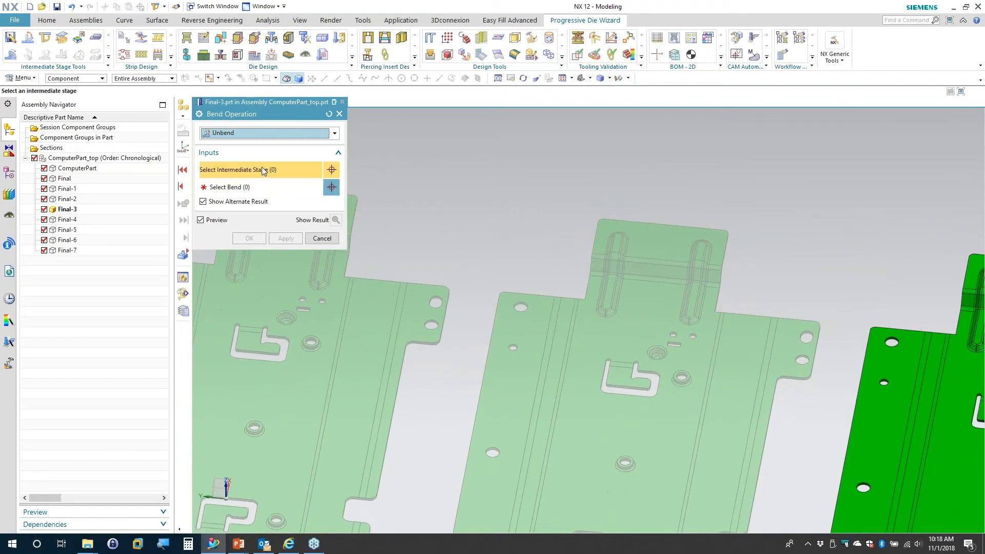
click(640, 418)
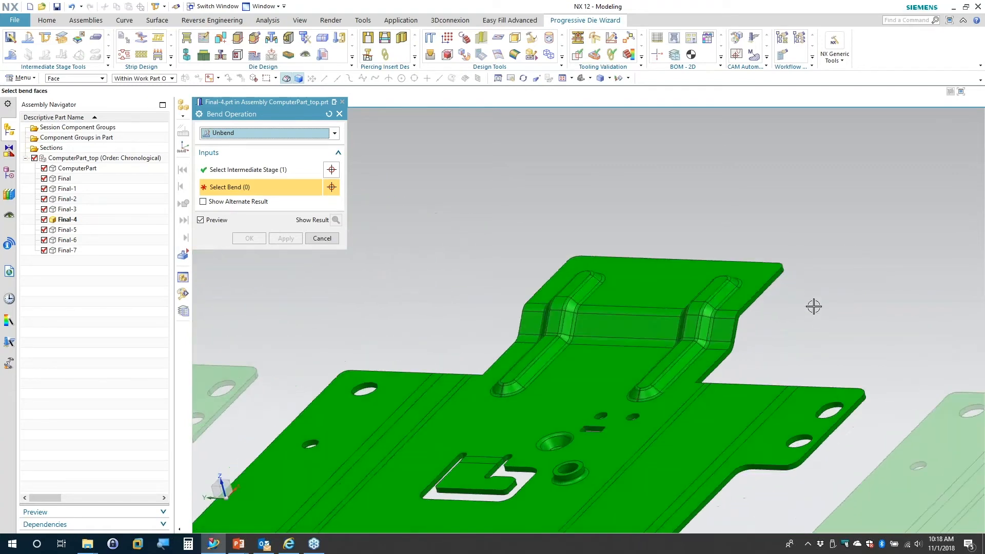
click(326, 238)
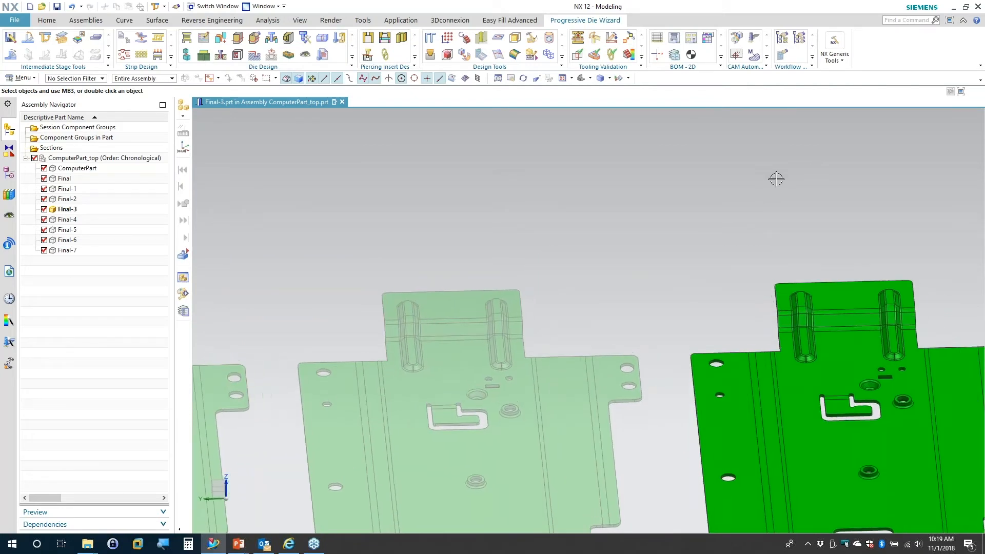
On Final-3, delete all faces of the four long embossed ribs, two on each stepped end flange
click(839, 63)
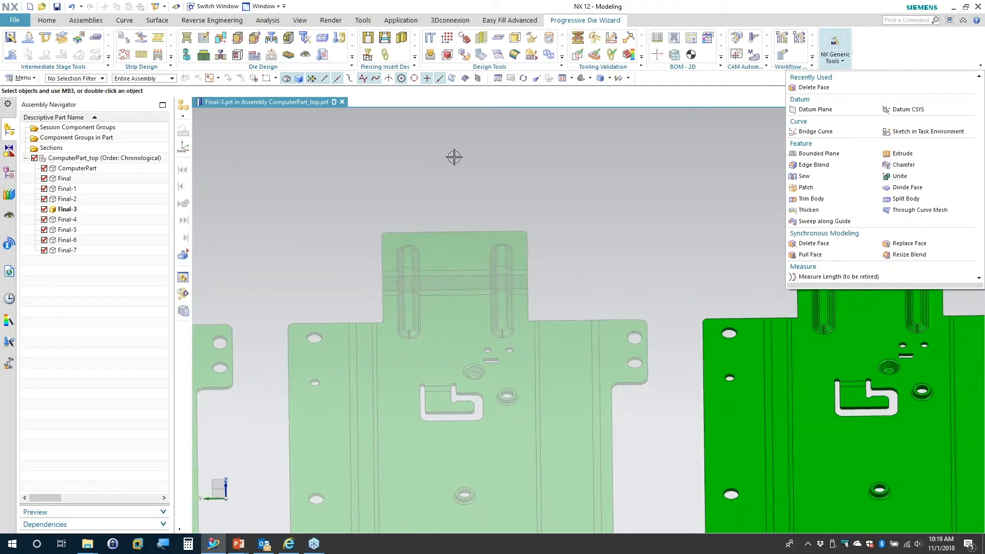
click(821, 244)
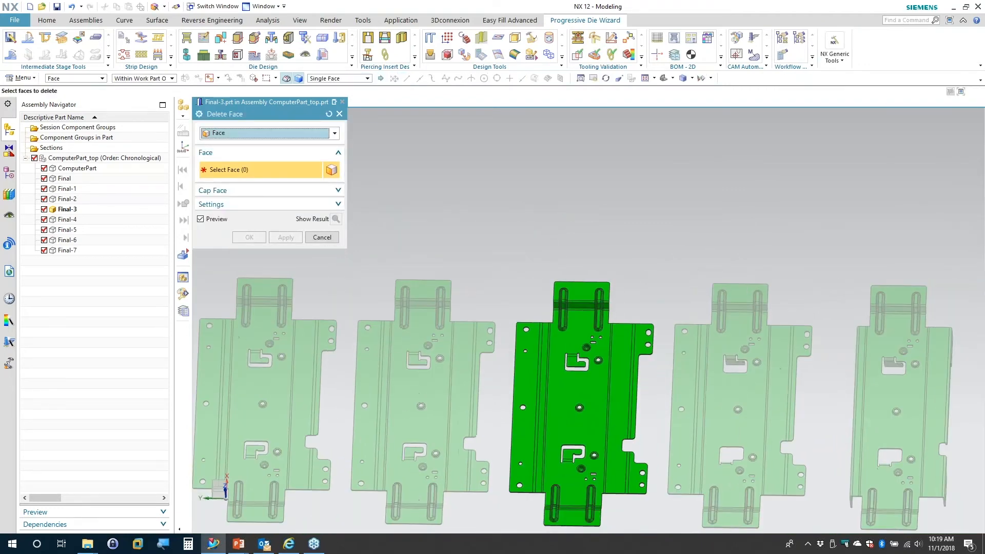
scroll(709, 237, down, 3)
scroll(708, 237, up, 8)
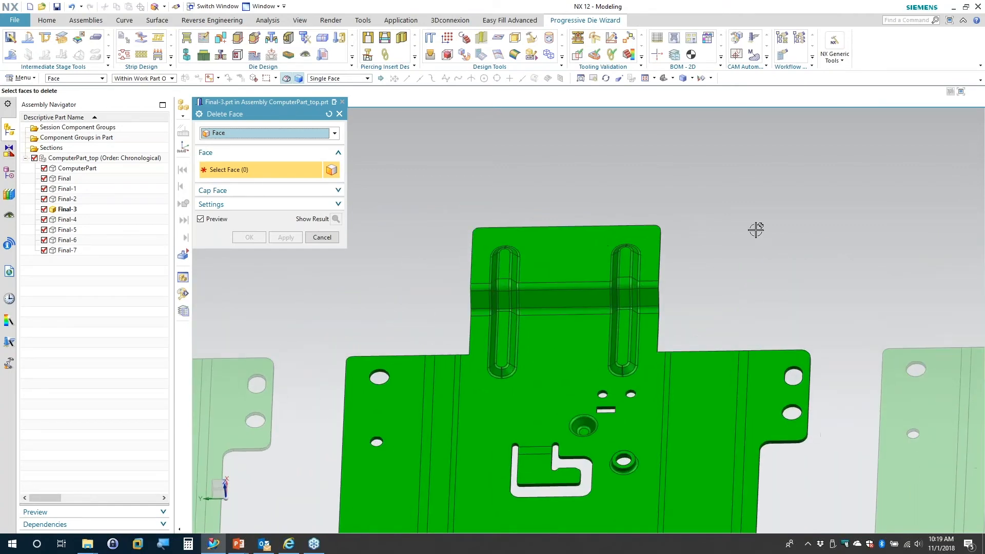
scroll(714, 268, up, 2)
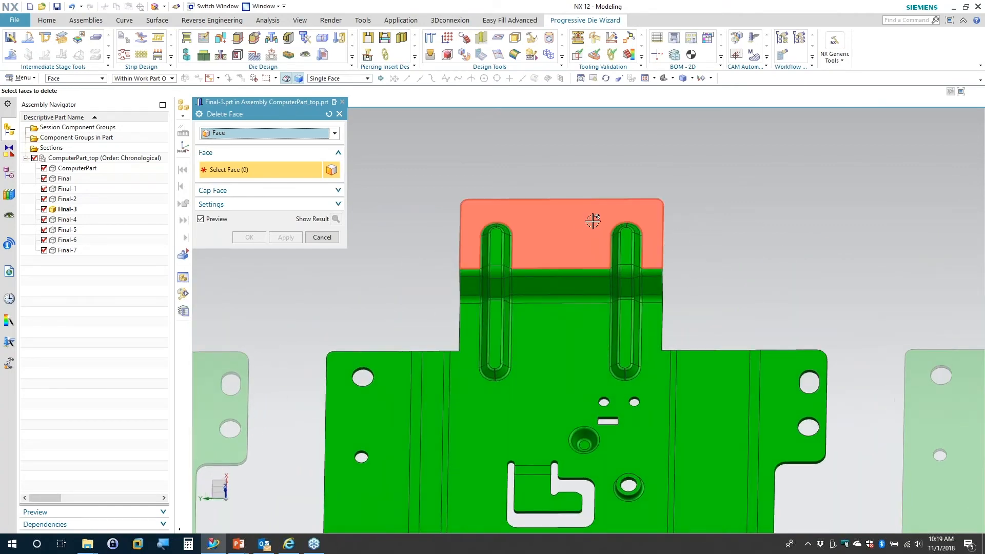
drag(597, 213, 625, 236)
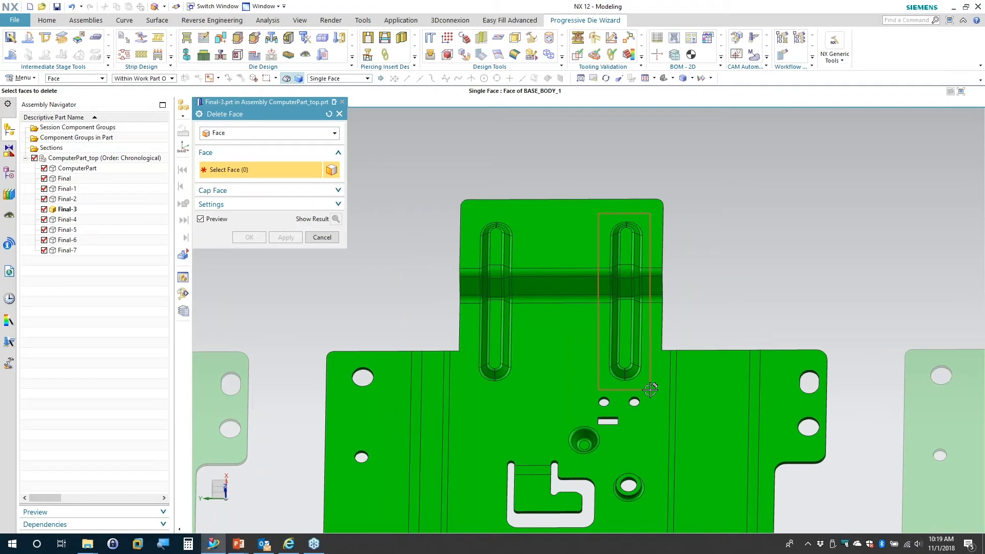
drag(650, 390, 651, 390)
drag(470, 217, 541, 342)
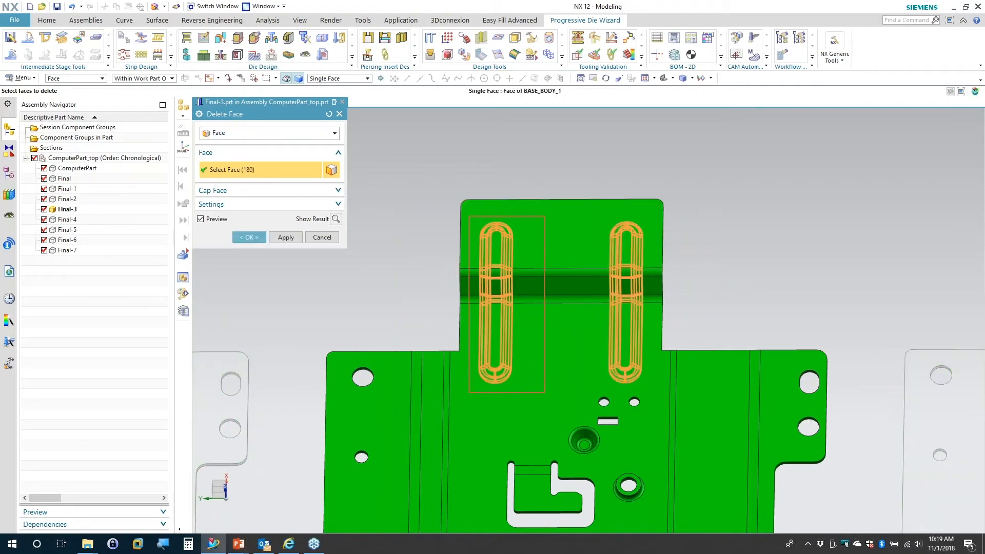
middle_drag(756, 282, 744, 205)
key(ctrl+alt+t)
scroll(638, 328, up, 6)
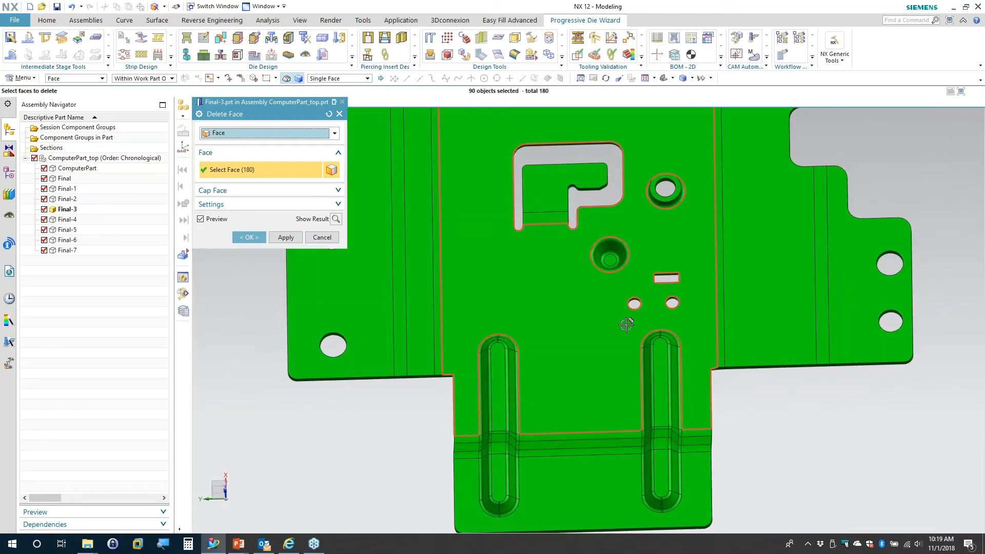
drag(626, 320, 685, 487)
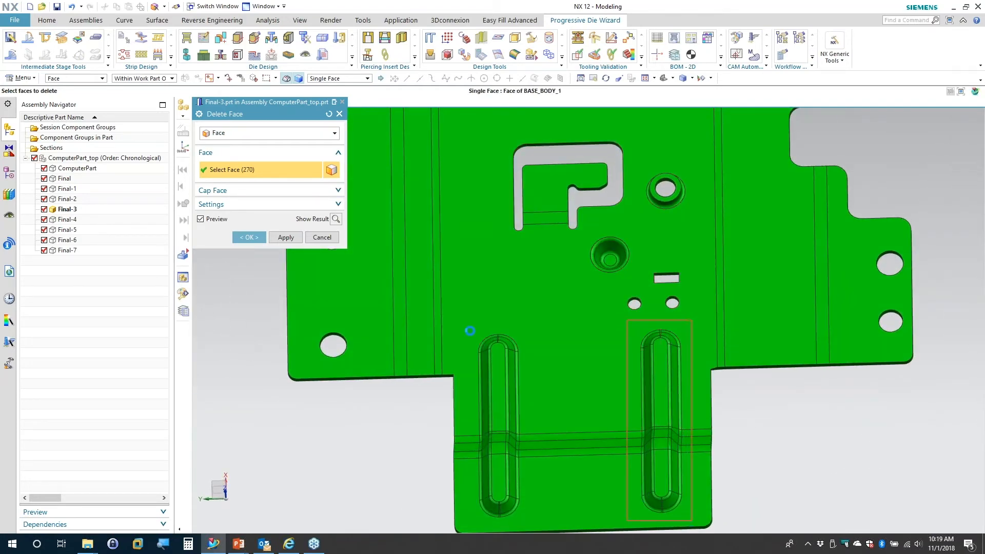
drag(468, 327, 549, 518)
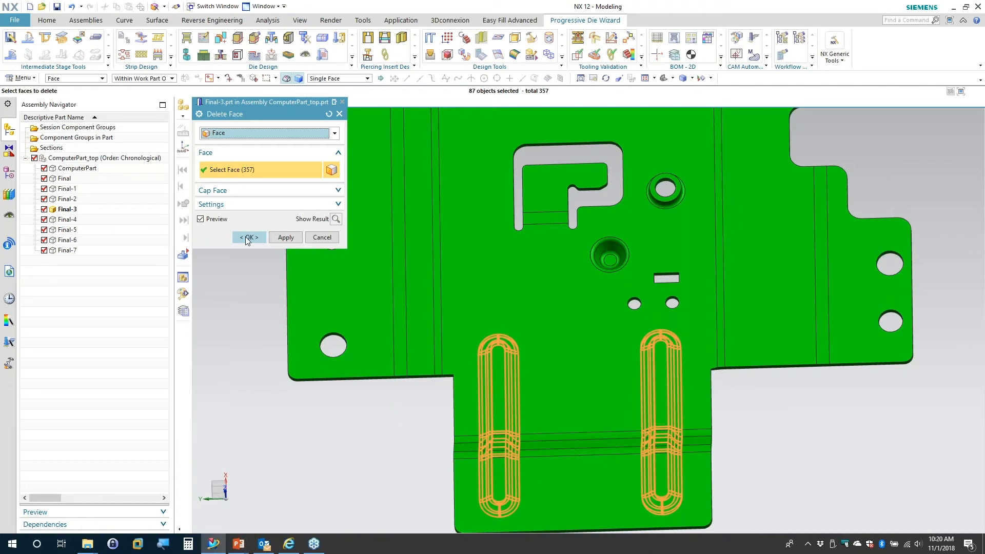
click(245, 236)
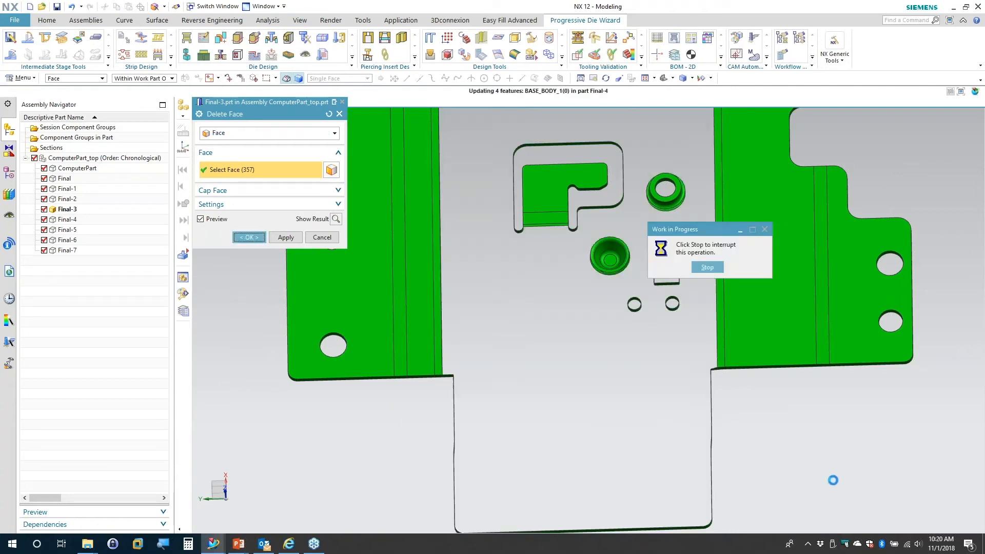
key(Home)
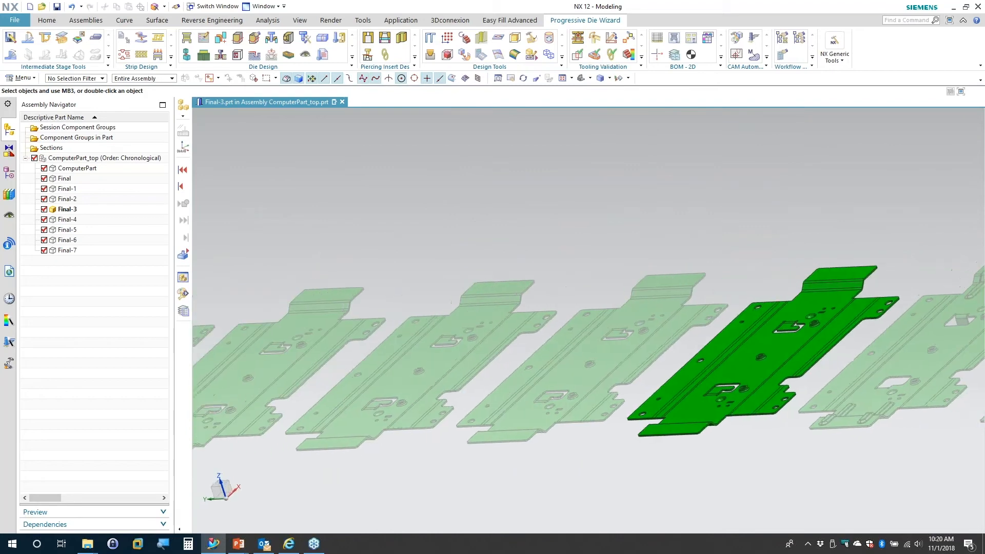
Make Final-4 the stage to edit and unbend one stepped end flange's bend nearest the central plate, using the alternate result
scroll(699, 439, up, 4)
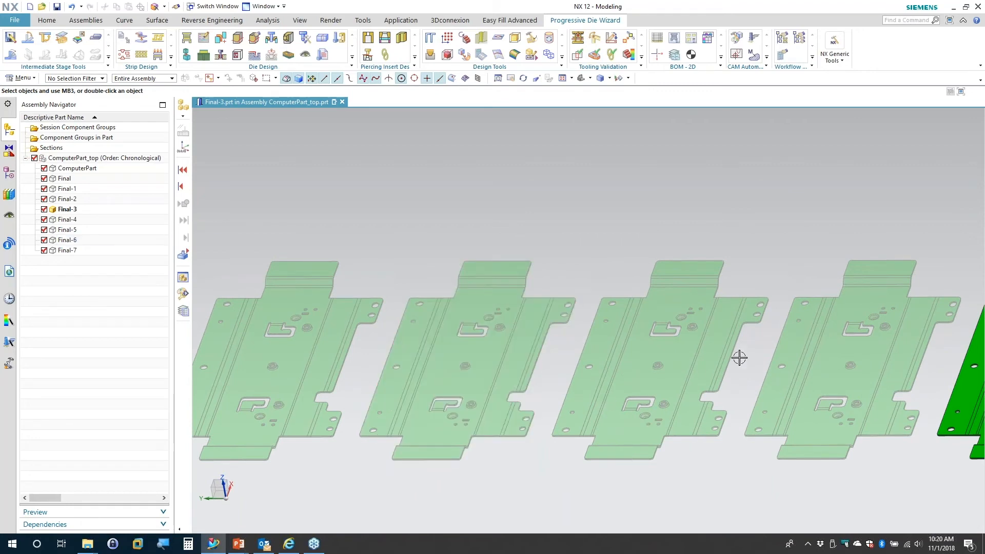
scroll(654, 441, up, 2)
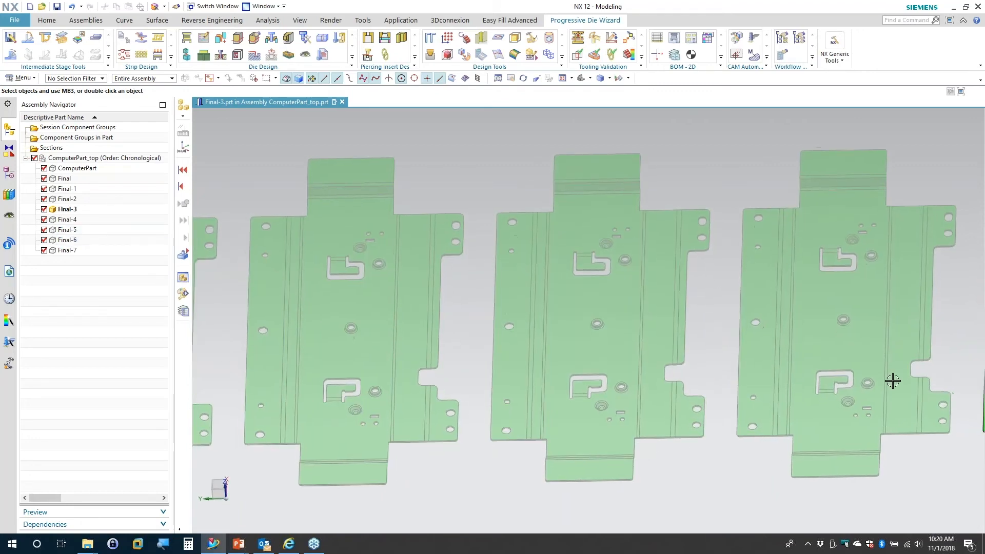
scroll(879, 329, down, 2)
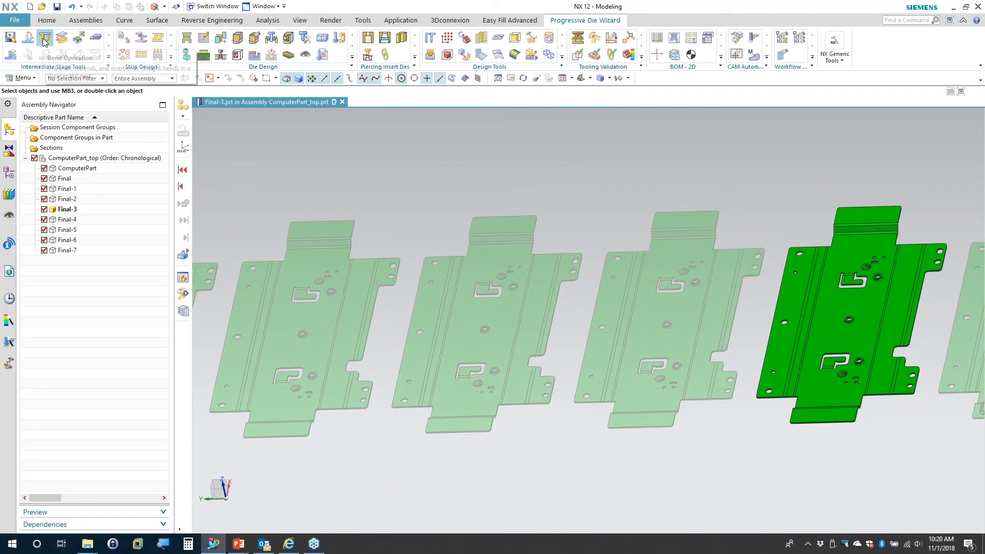
click(45, 39)
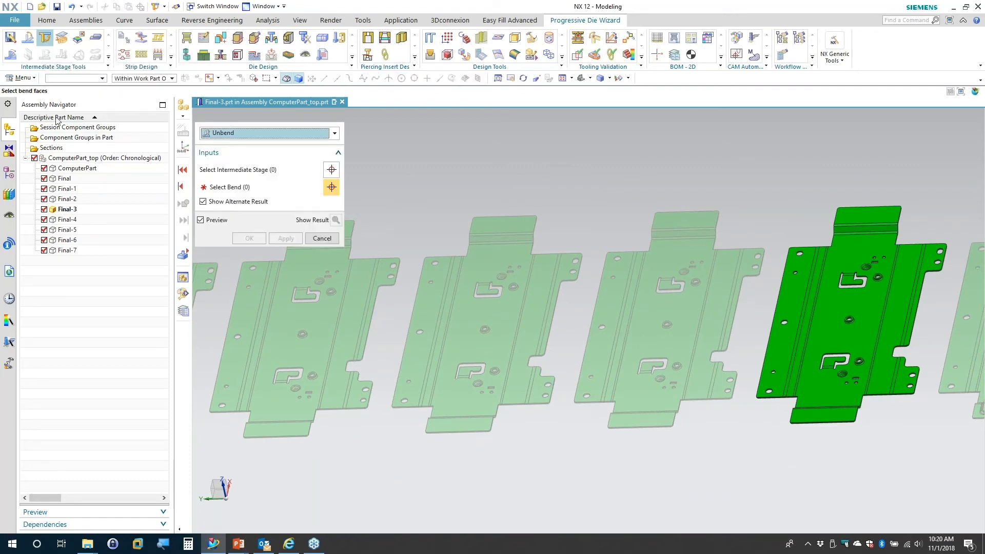
click(662, 309)
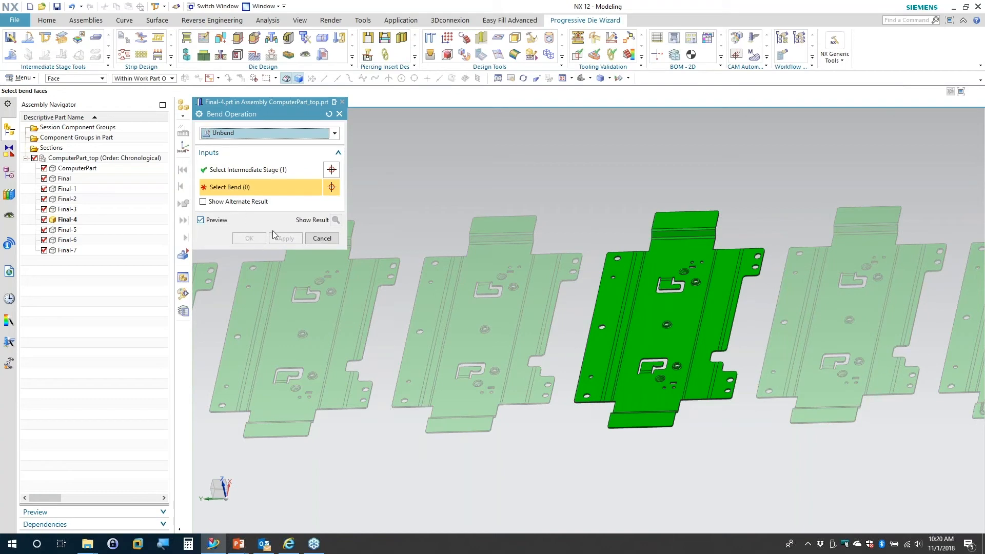
middle_drag(345, 257, 638, 258)
click(639, 258)
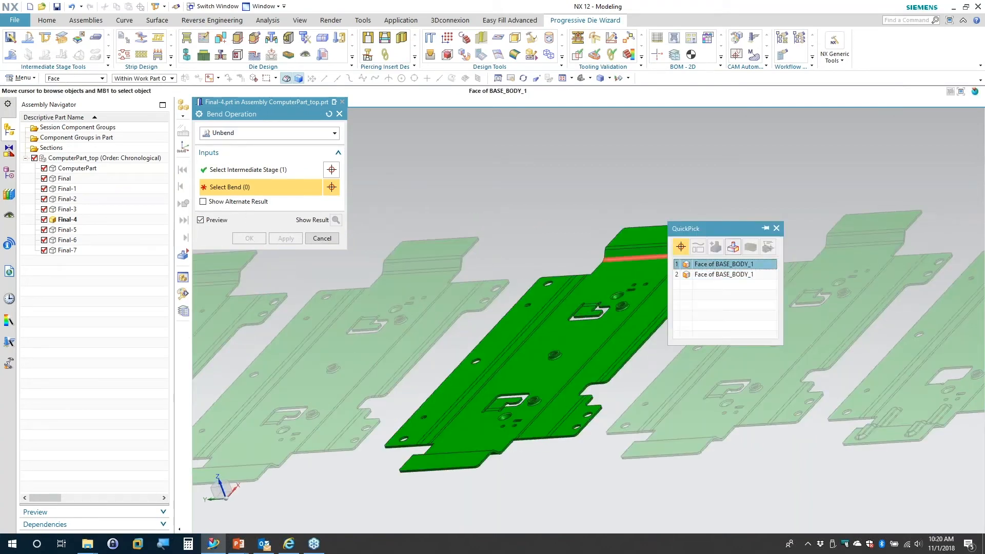
click(712, 265)
middle_drag(715, 299, 377, 272)
click(252, 205)
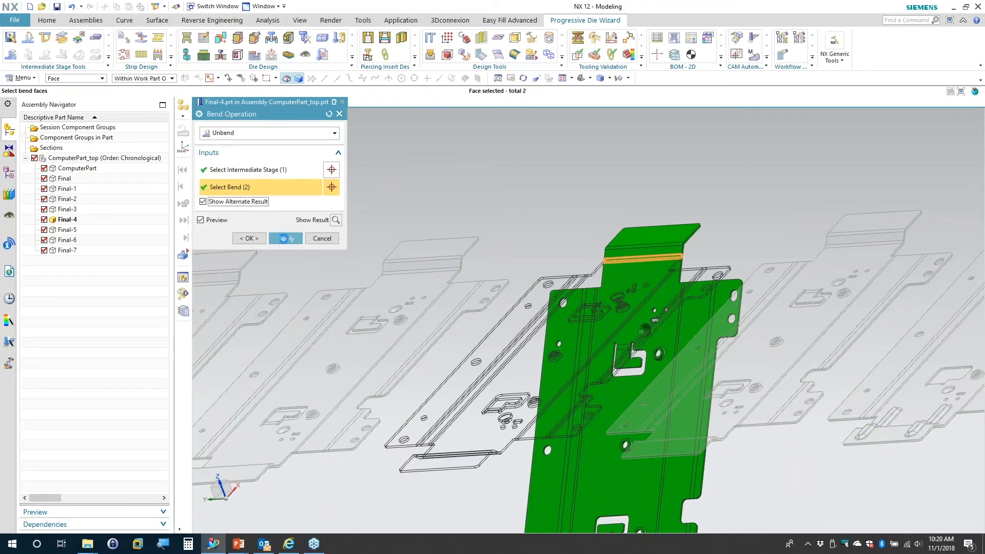
click(286, 238)
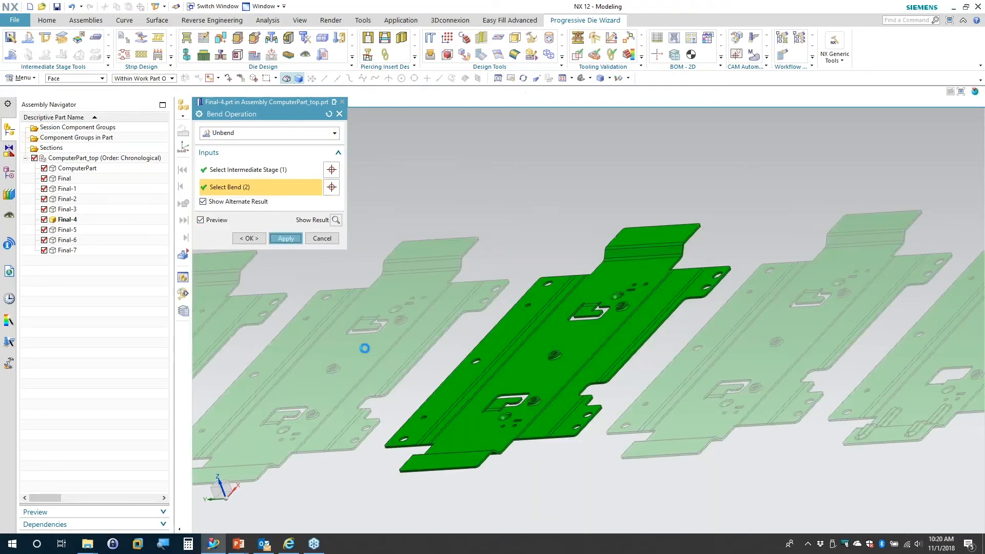
On Final-4, unbend the opposite end flange's bend nearest the central plate, with the alternate result turned off
scroll(421, 381, up, 3)
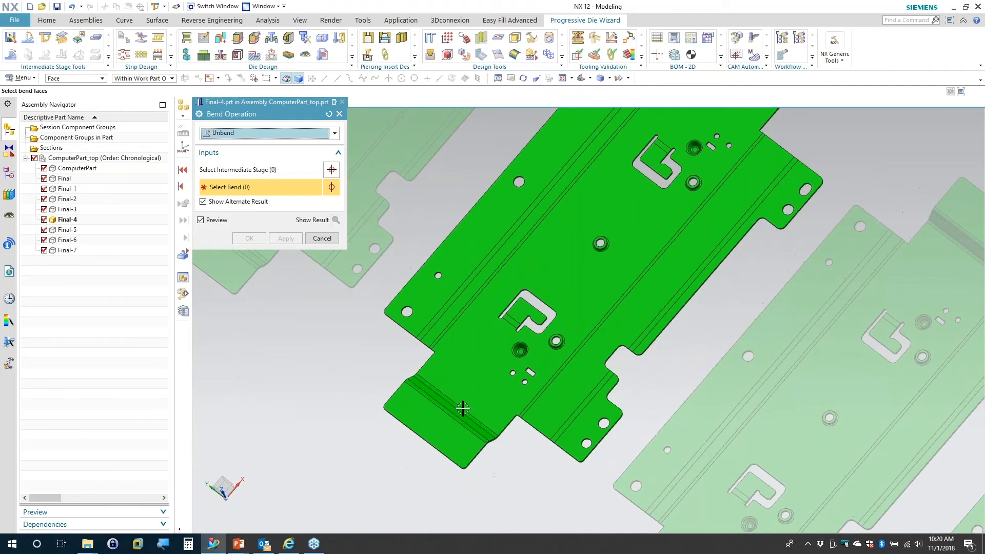
click(472, 405)
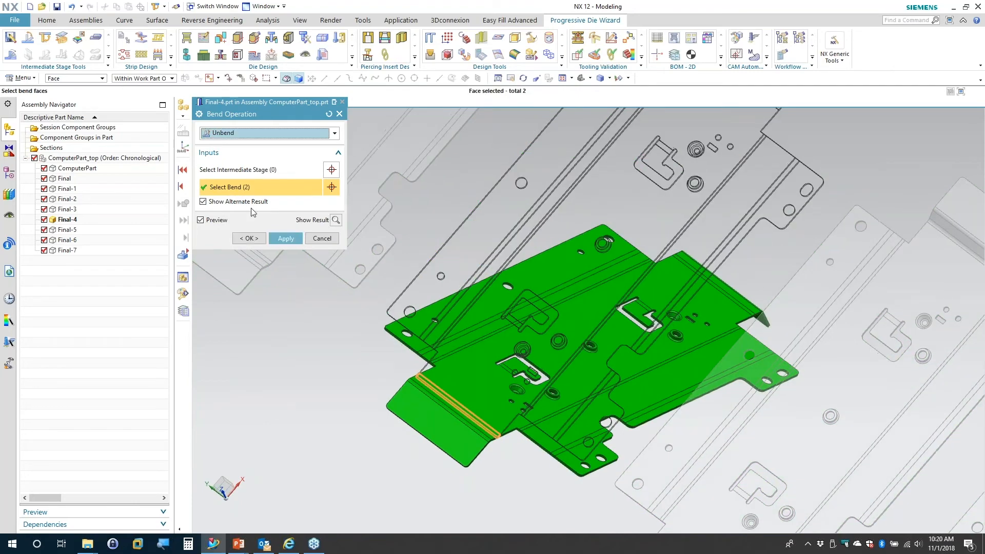
click(252, 205)
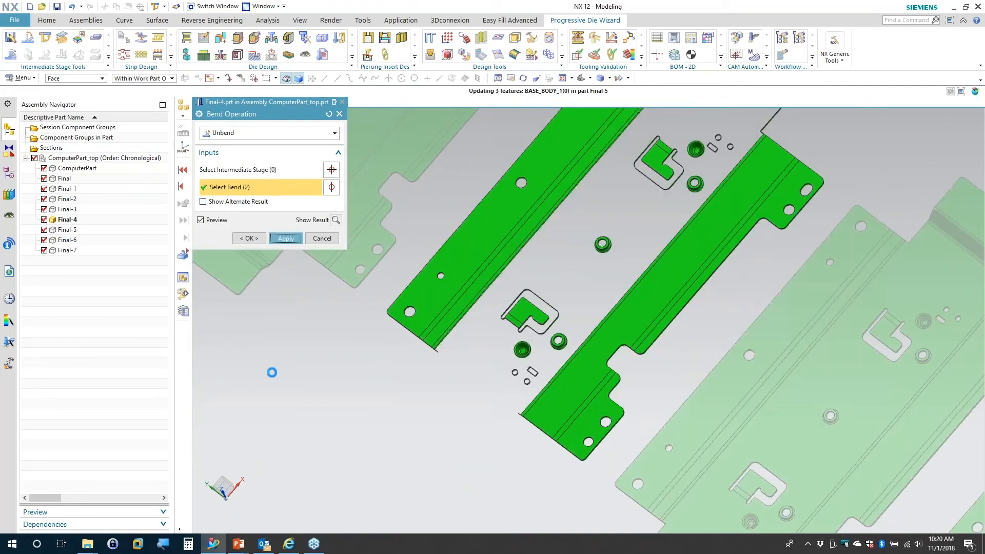
click(286, 238)
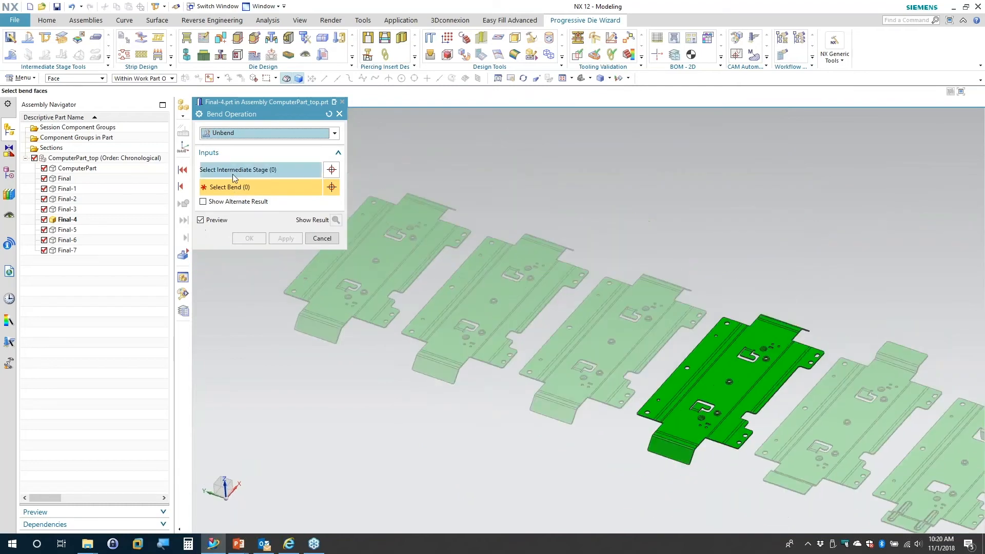
Make Final-5 the stage to edit and unbend the outer bend of one end flange, using the alternate result
click(234, 173)
click(604, 327)
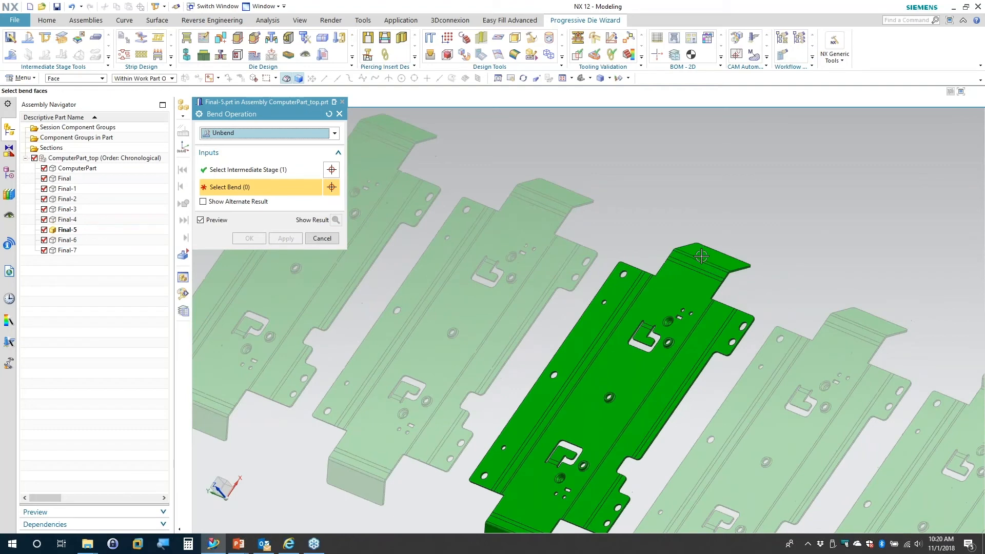
click(702, 263)
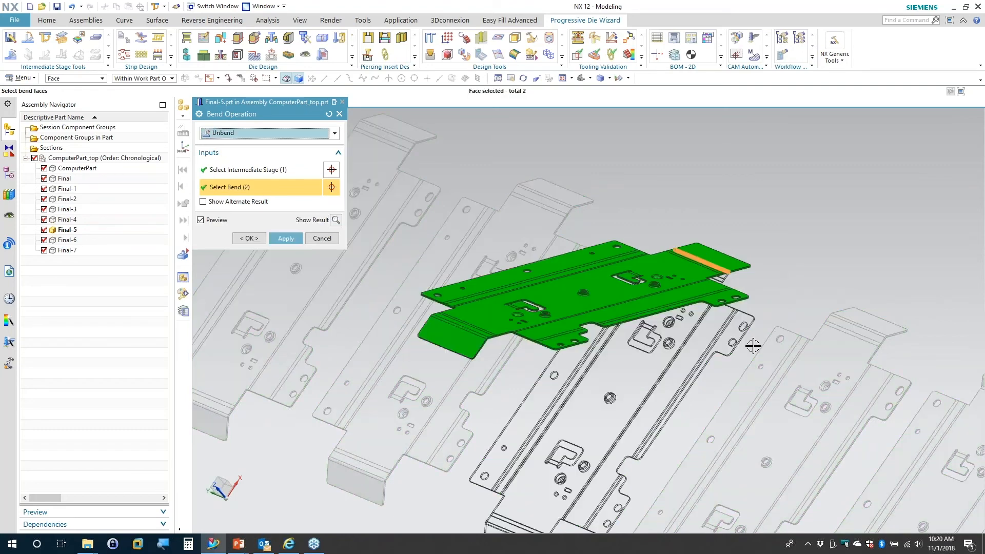
click(252, 203)
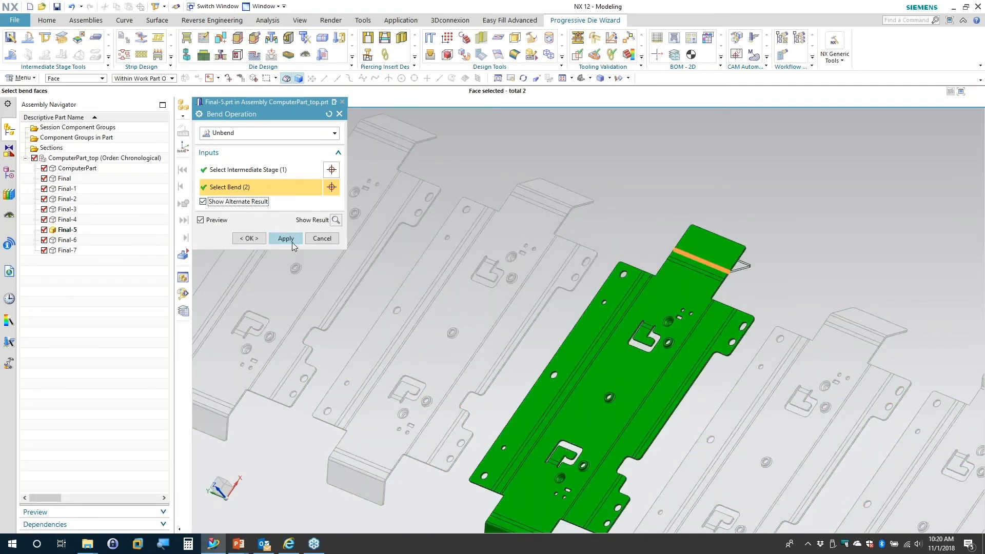
click(286, 239)
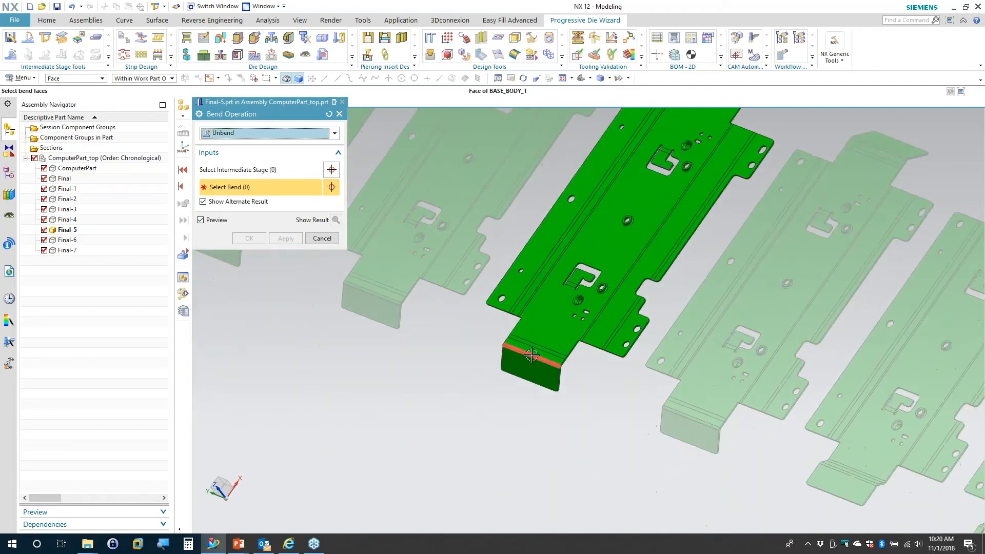
On Final-5, unbend the opposite end flange's outer bend with the alternate result turned off
click(532, 354)
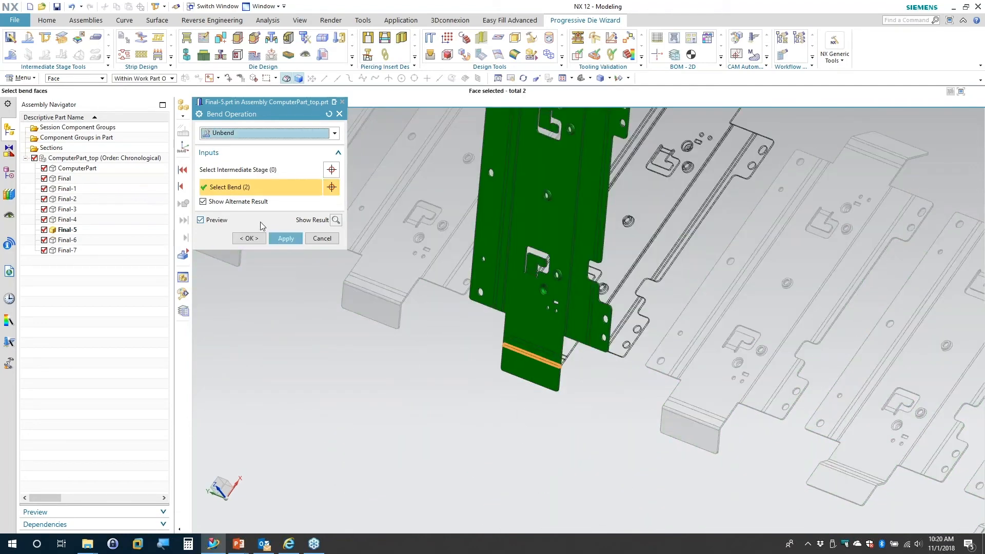
click(252, 203)
click(286, 239)
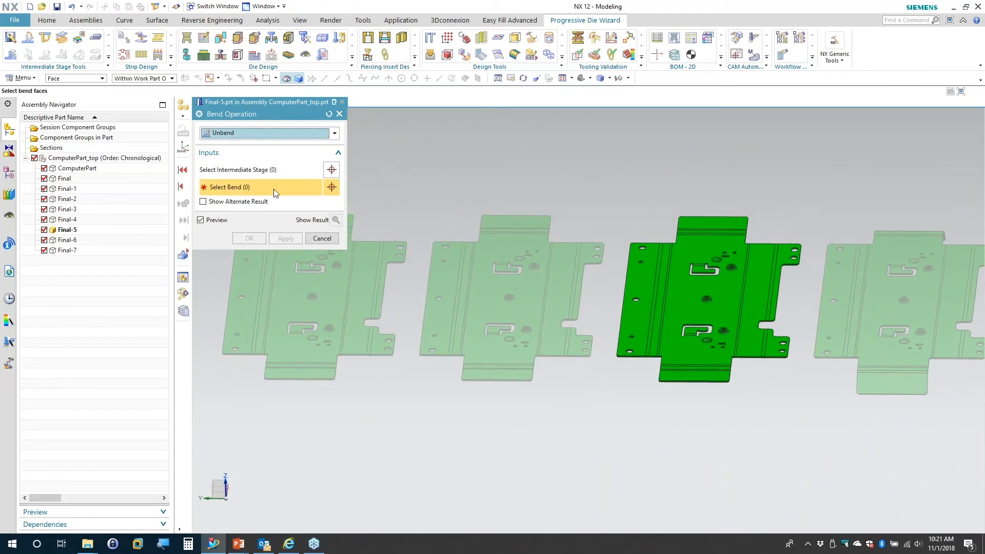
click(260, 175)
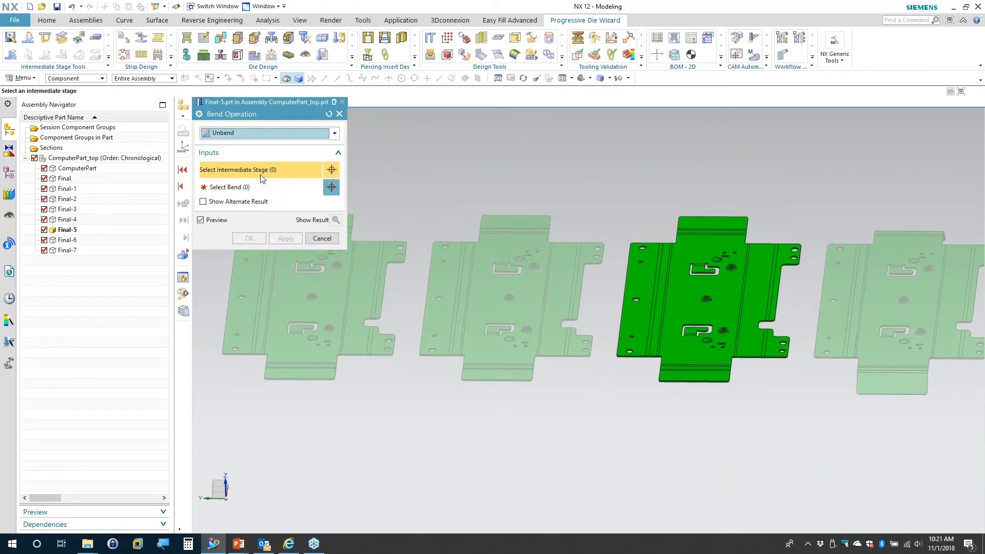
click(530, 306)
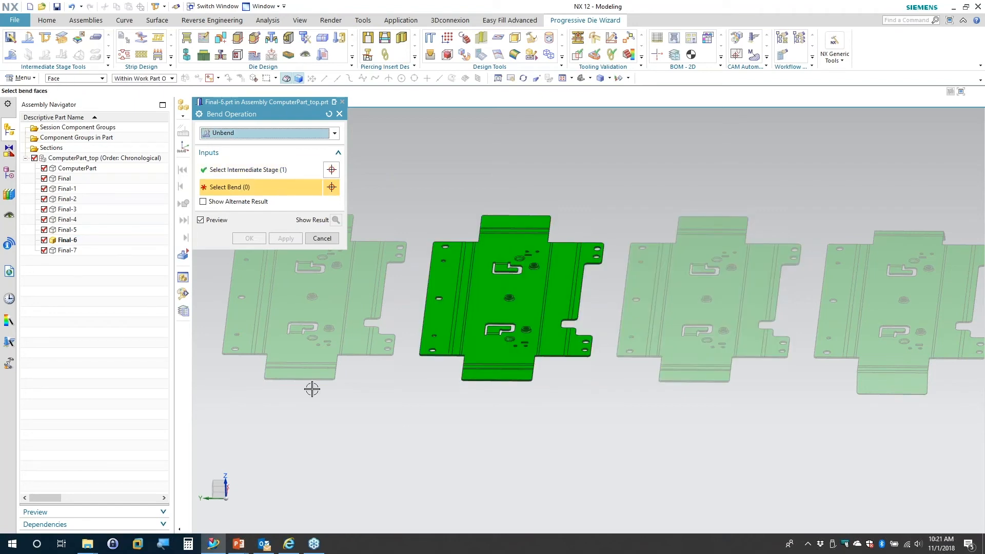
scroll(566, 223, up, 8)
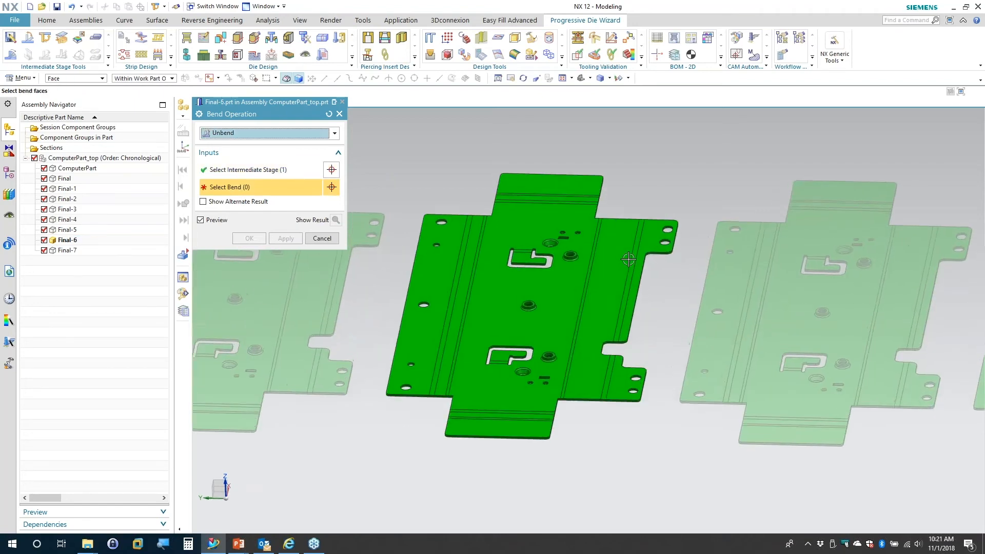
scroll(602, 318, up, 6)
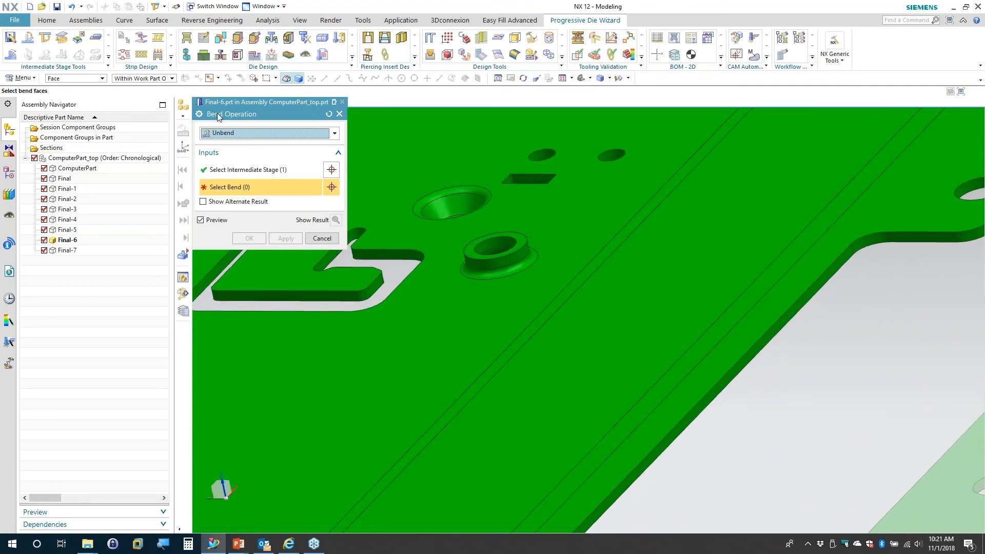
click(321, 239)
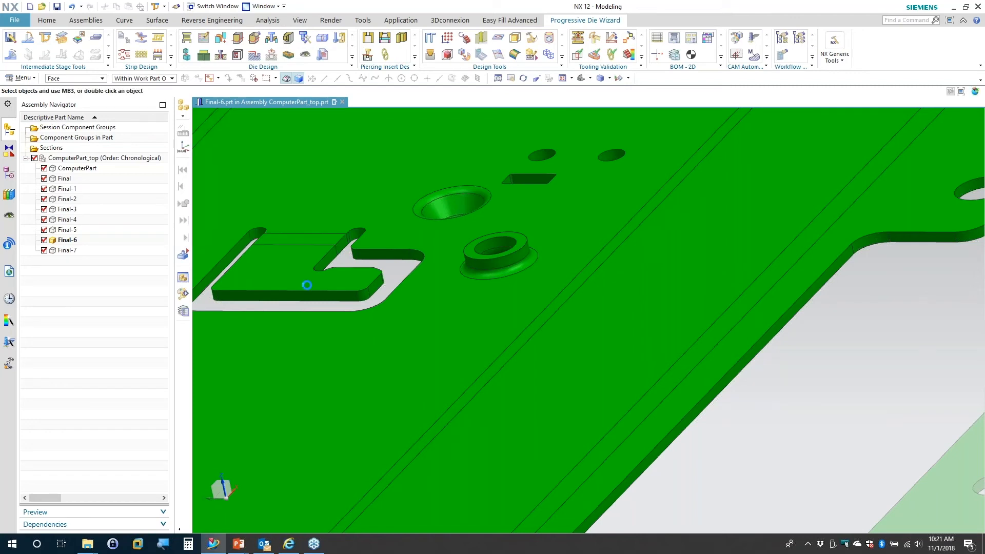
click(63, 38)
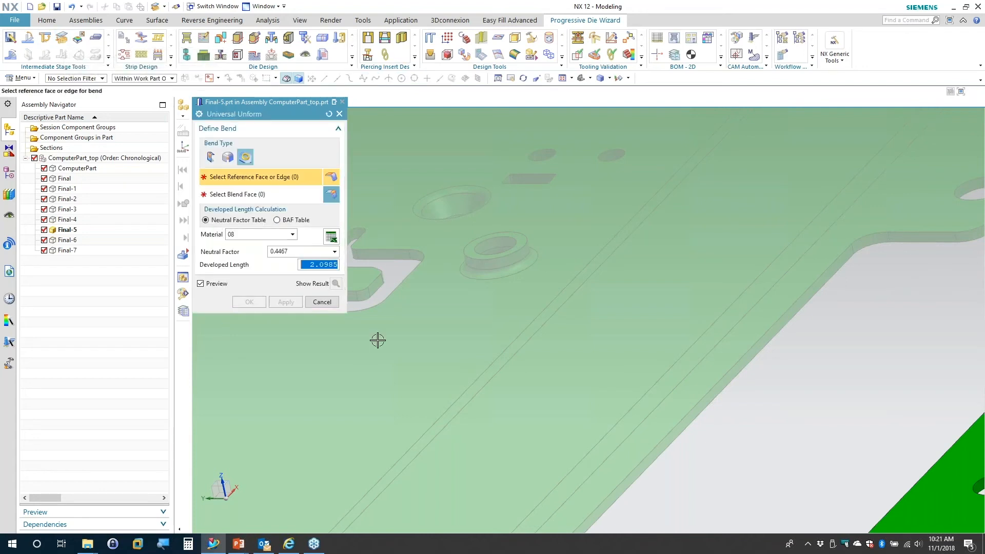
scroll(629, 314, down, 5)
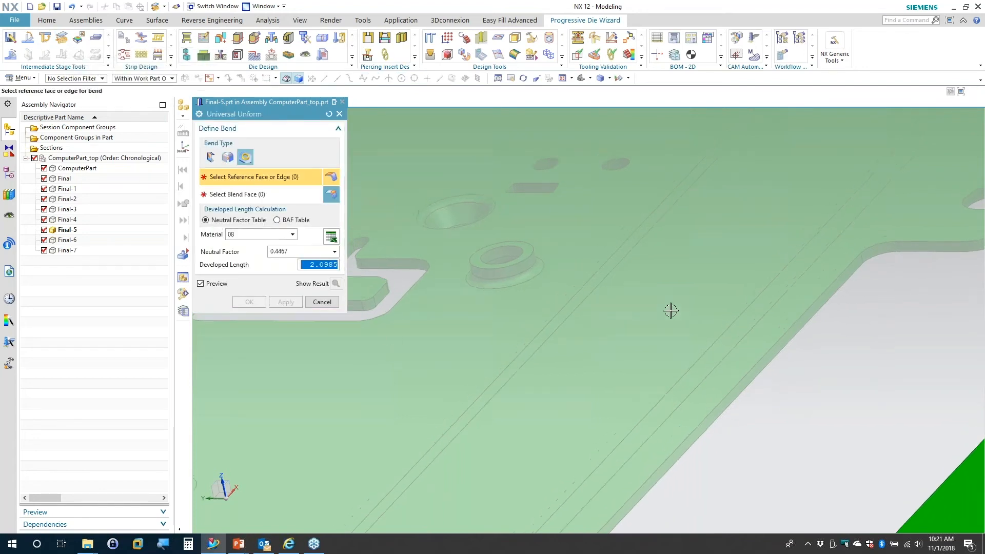
scroll(674, 304, down, 4)
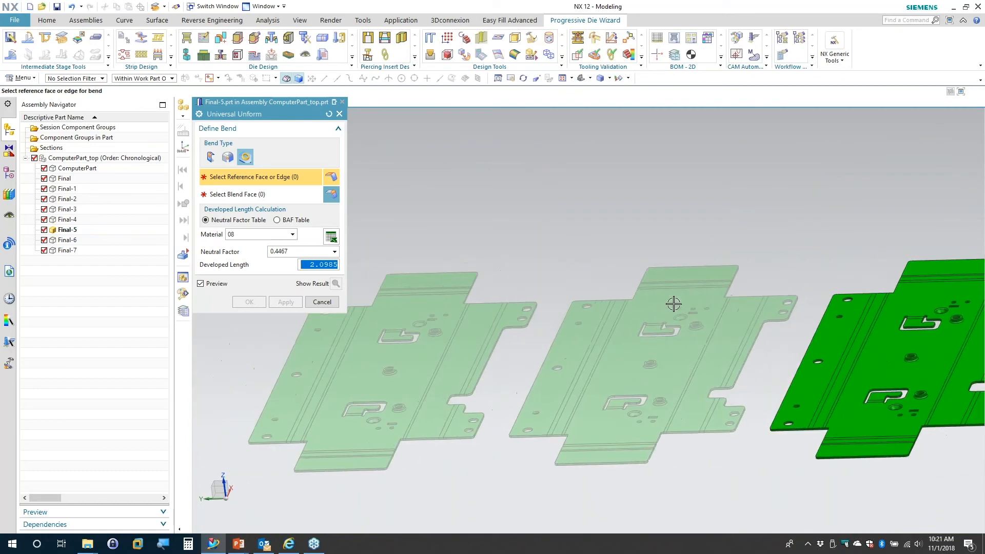
scroll(517, 326, up, 8)
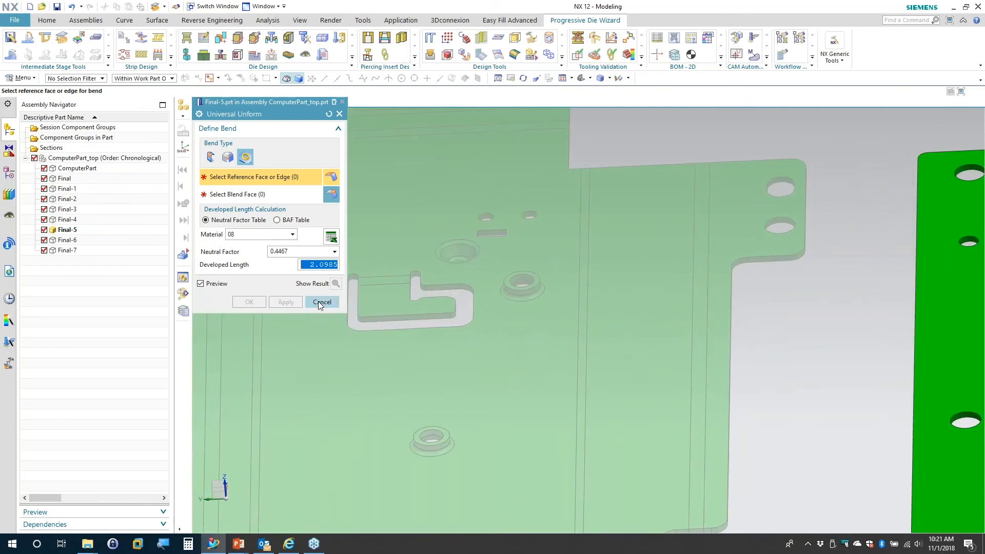
click(322, 303)
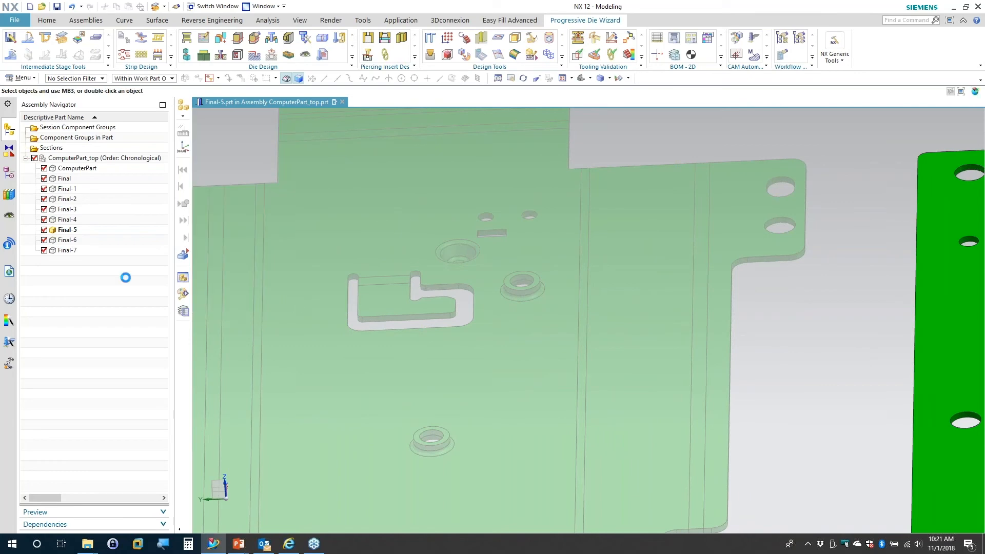
Make Final-6 the work part and flatten its three raised hole collars with Universal Unform, using the plate as reference and their base blend faces
double_click(70, 242)
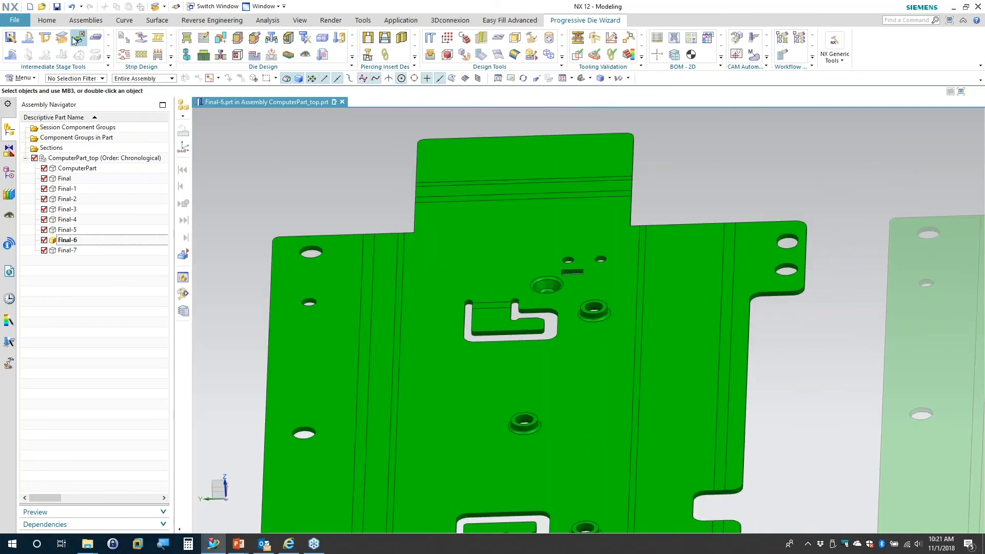
click(78, 38)
middle_drag(664, 354, 662, 390)
middle_drag(603, 432, 591, 362)
click(596, 408)
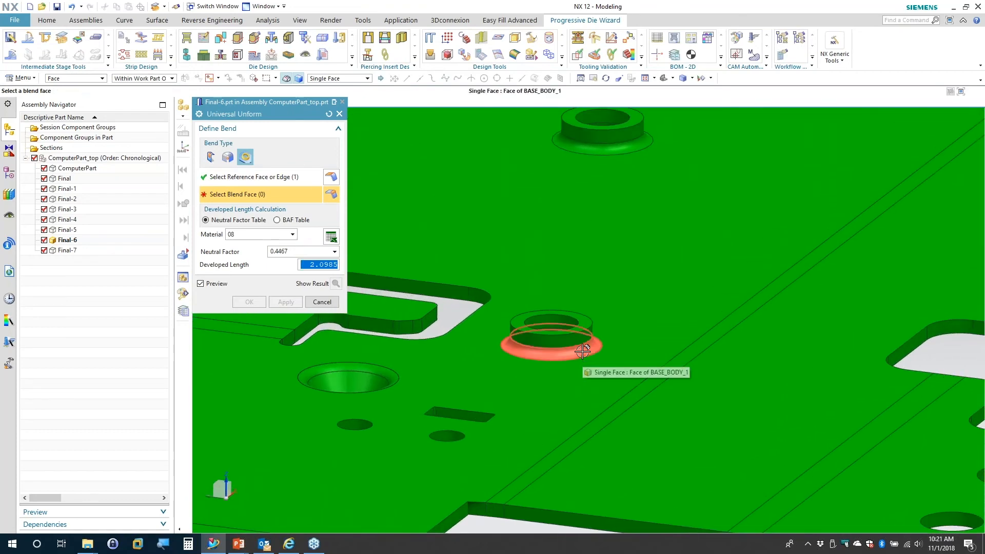
click(582, 351)
click(681, 383)
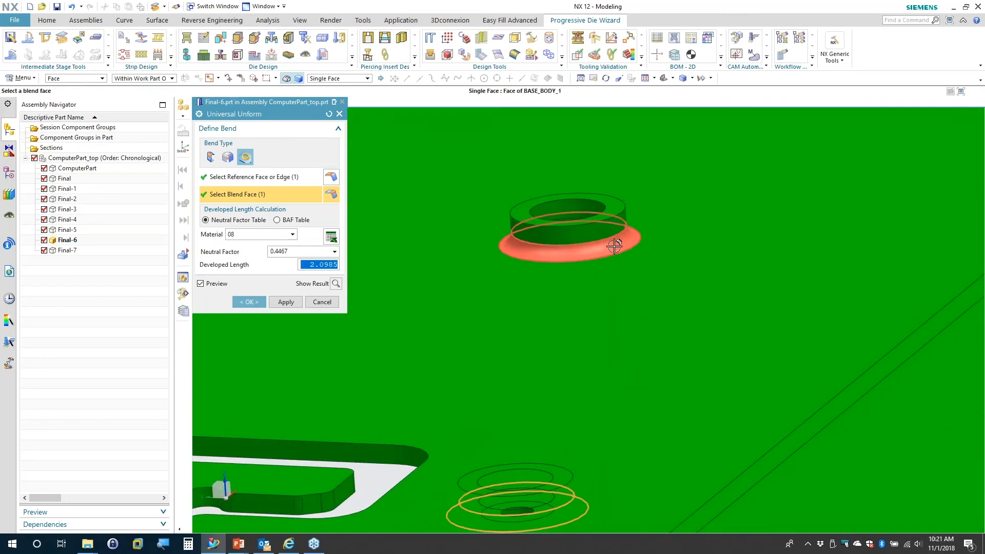
click(614, 246)
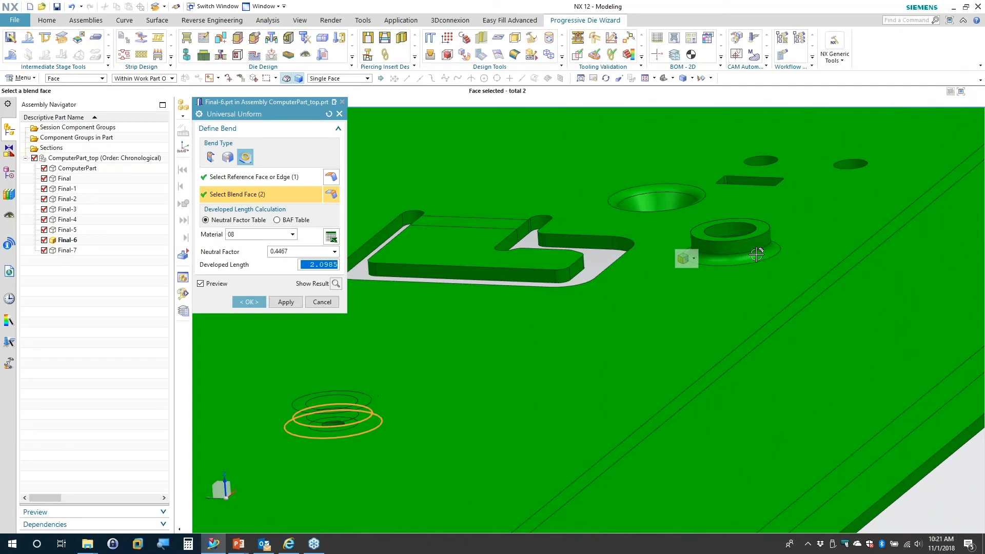
click(756, 254)
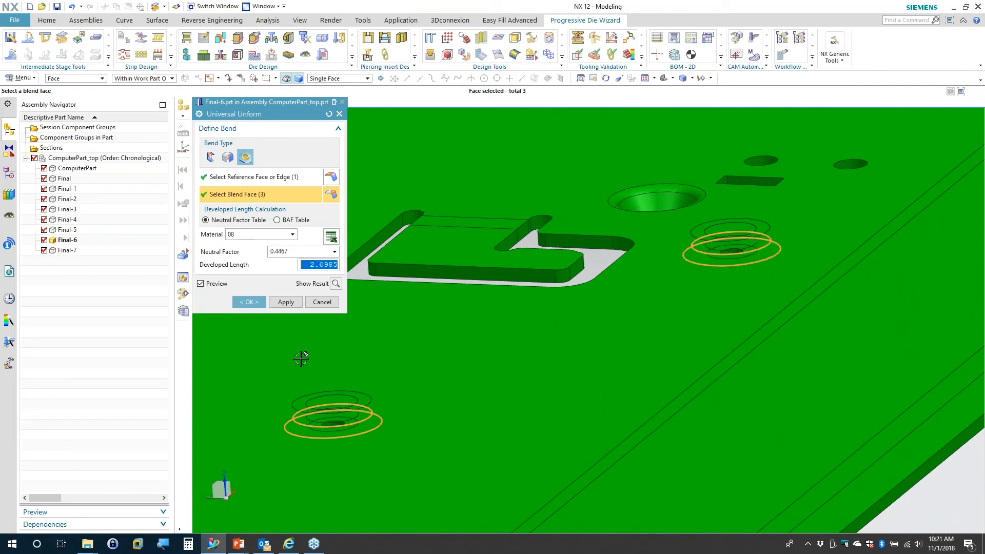
click(247, 303)
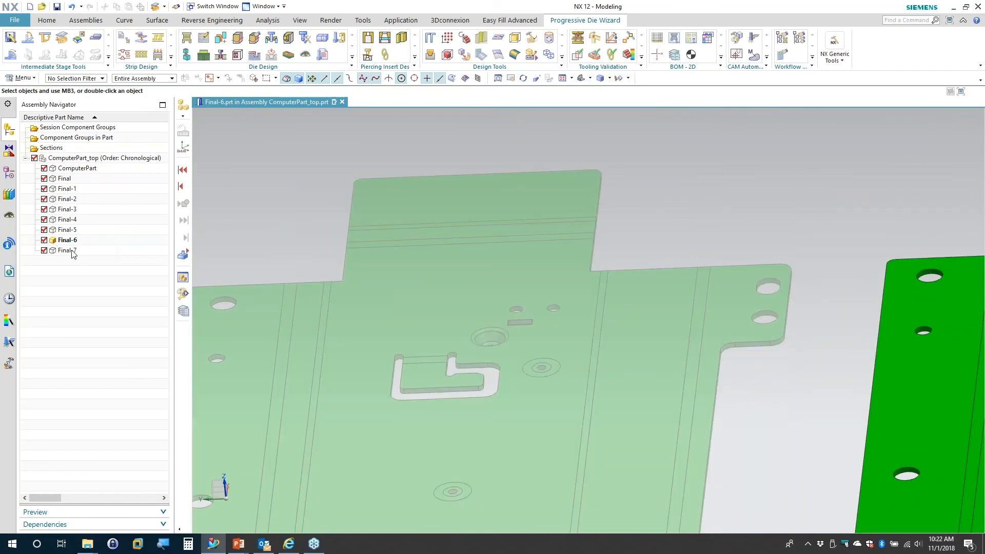
Make Final-7 the work part and delete all faces of the two conical embossed cups beside the plate's cutouts
double_click(68, 250)
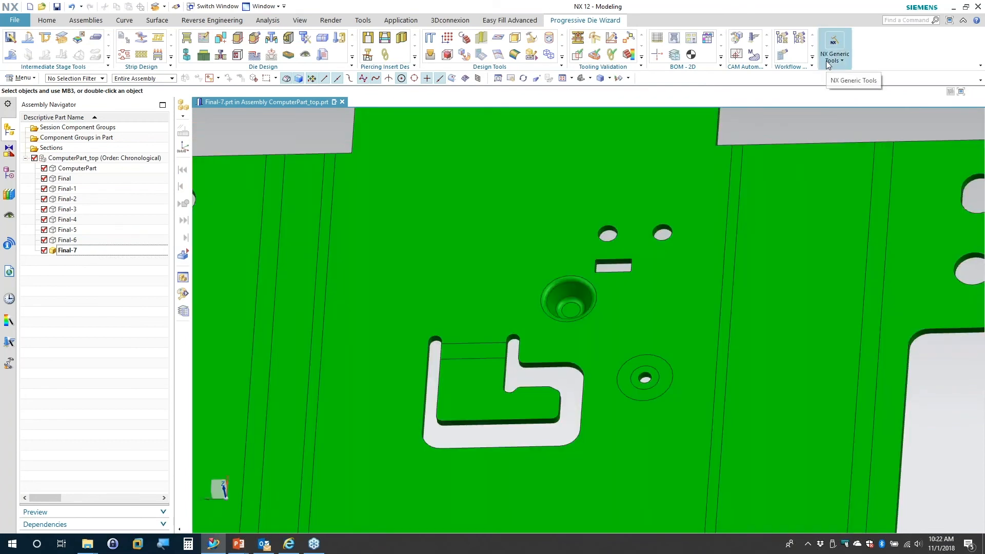
click(827, 61)
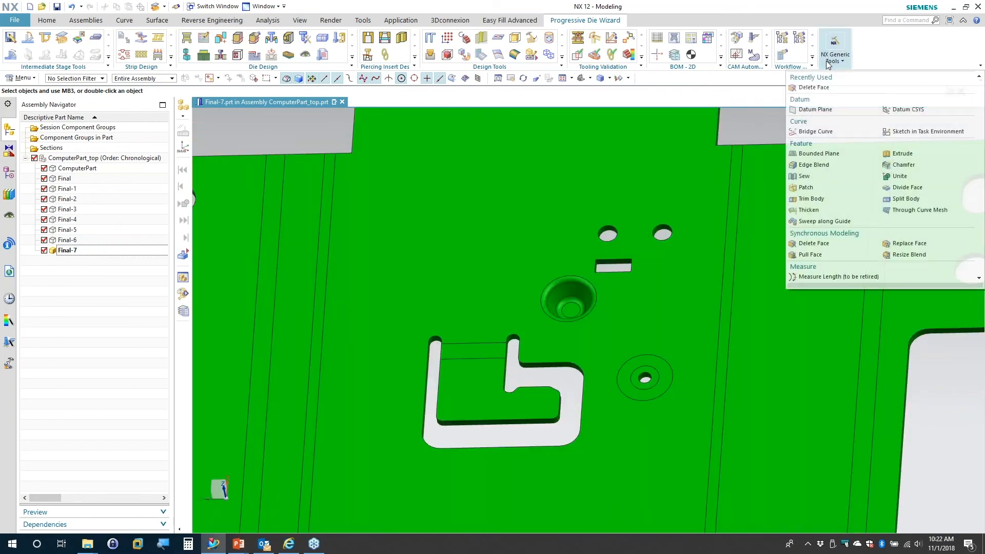
click(819, 245)
scroll(536, 267, up, 3)
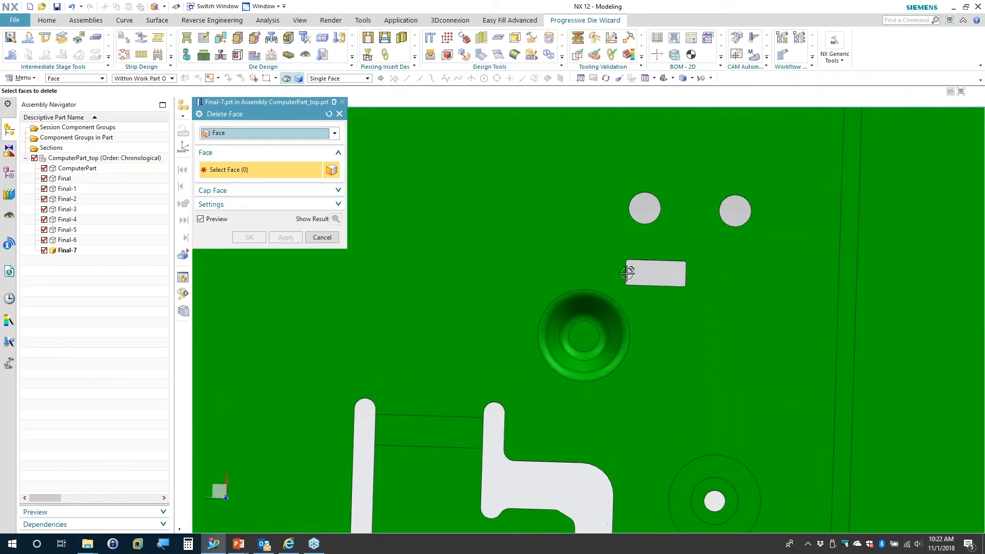
drag(631, 380, 634, 386)
middle_drag(670, 411, 687, 347)
key(Home)
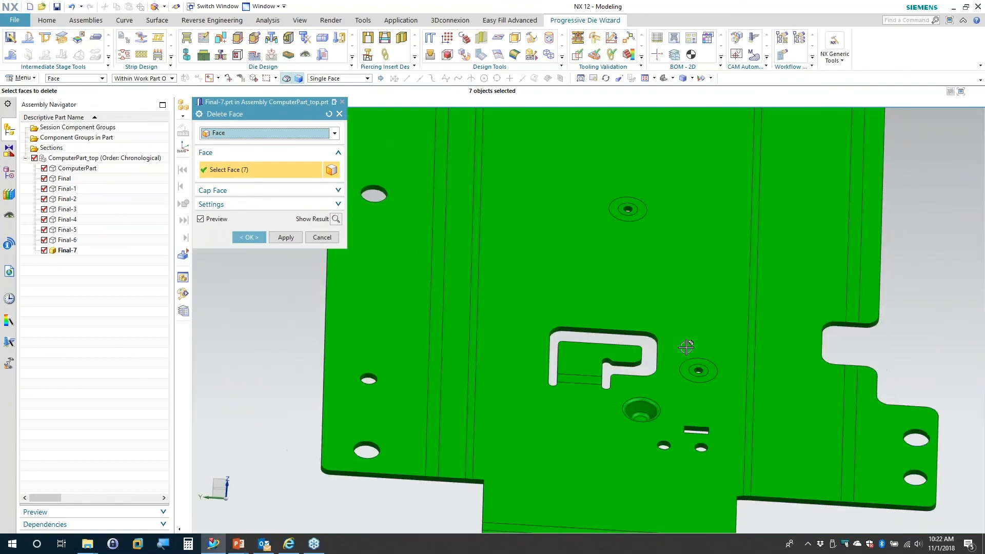
drag(616, 390, 668, 426)
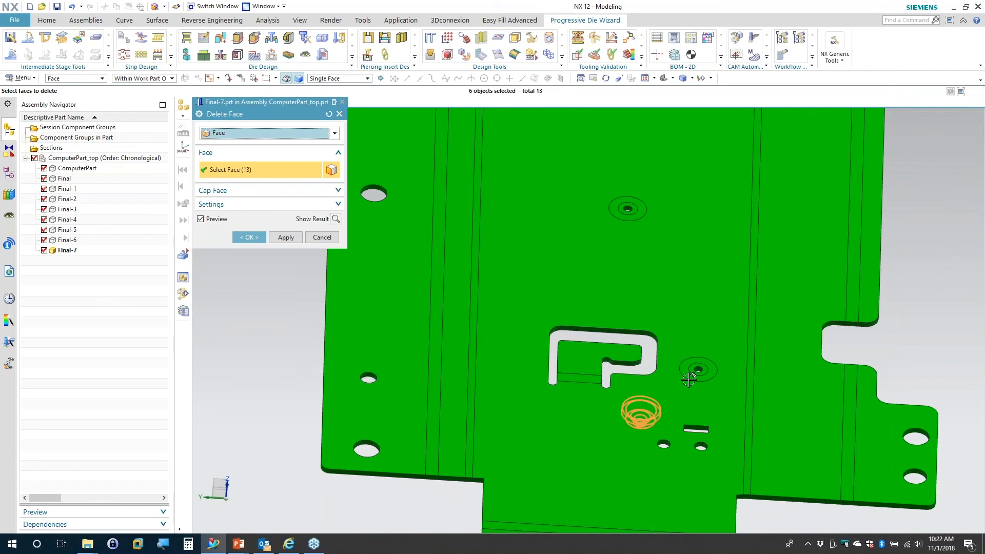
click(250, 239)
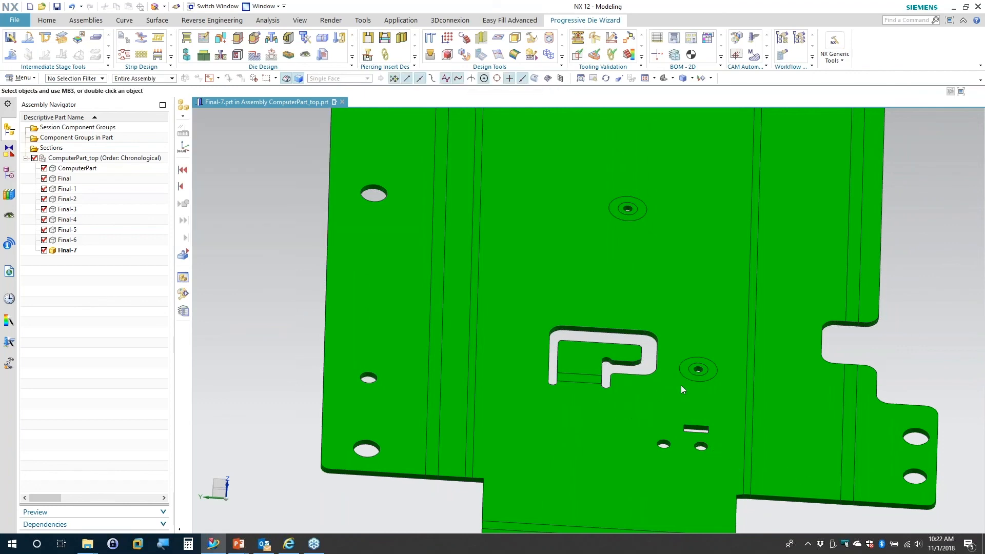
Make the top assembly ComputerPart_top the work part again
scroll(900, 343, down, 3)
scroll(900, 343, down, 4)
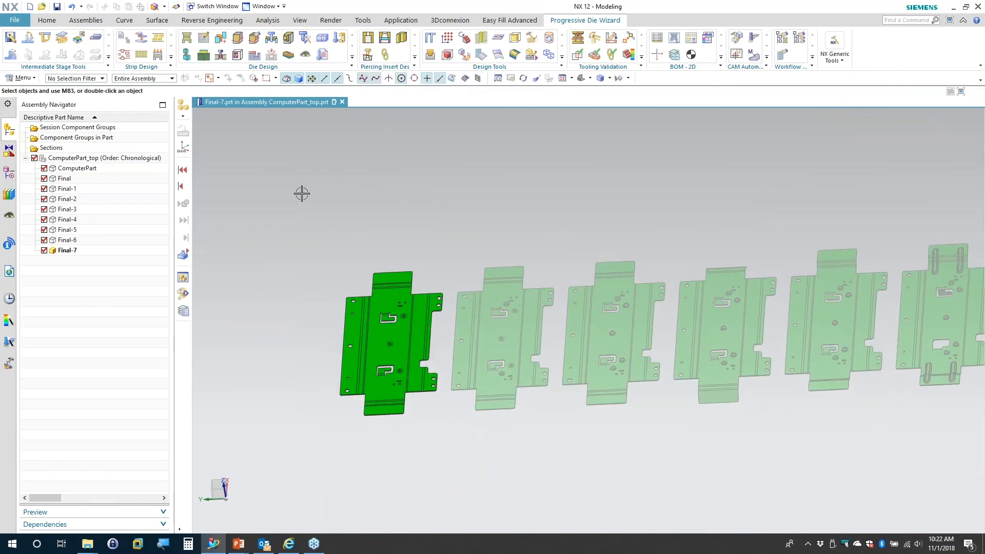
click(75, 158)
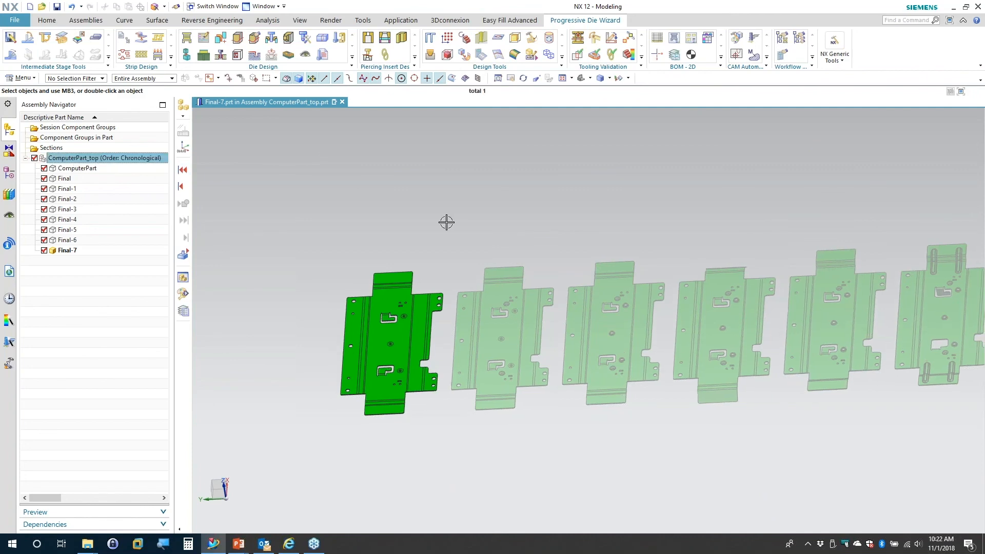
double_click(64, 159)
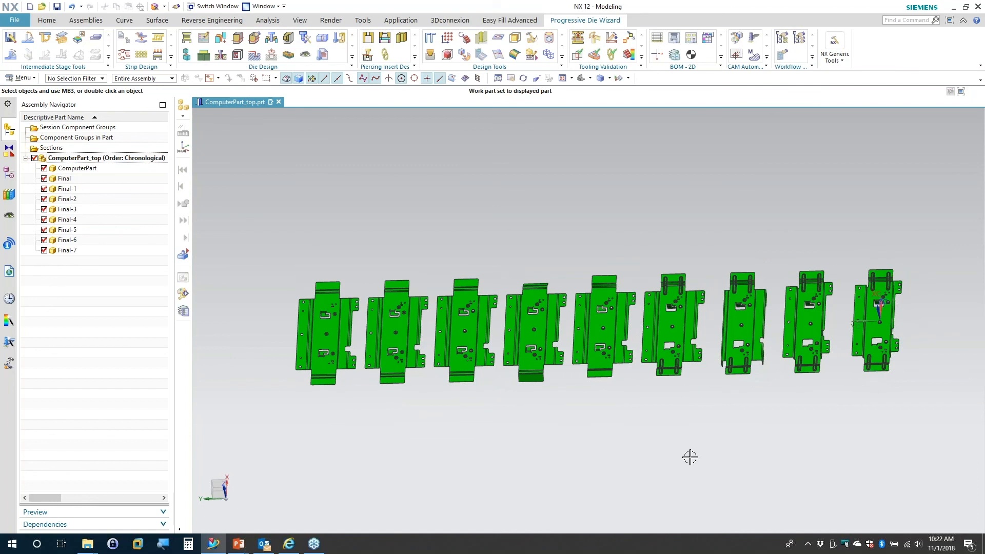